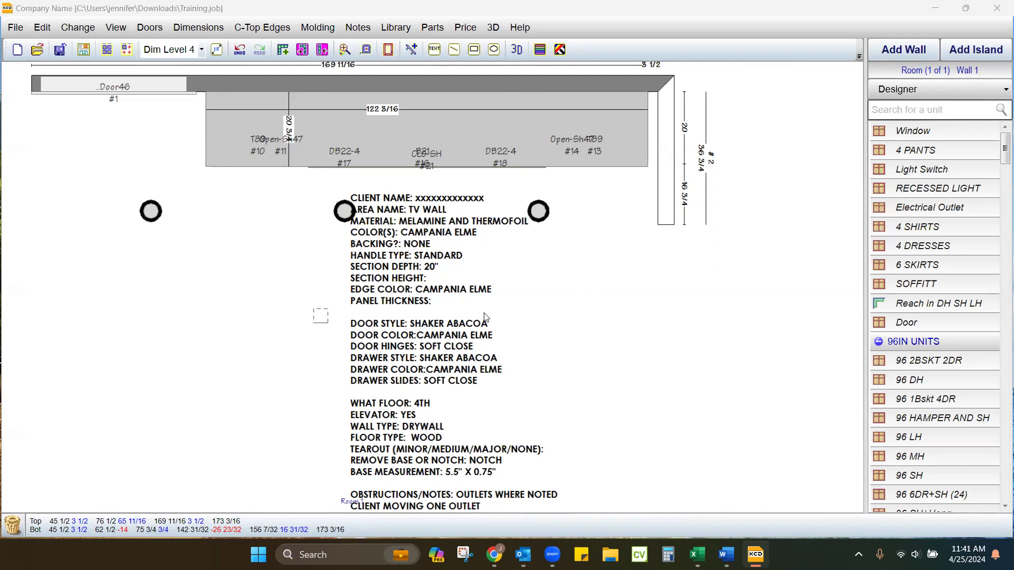
Move the two recessed lights overlapping the client specification note clear of its text in the floor plan
drag(346, 213, 184, 272)
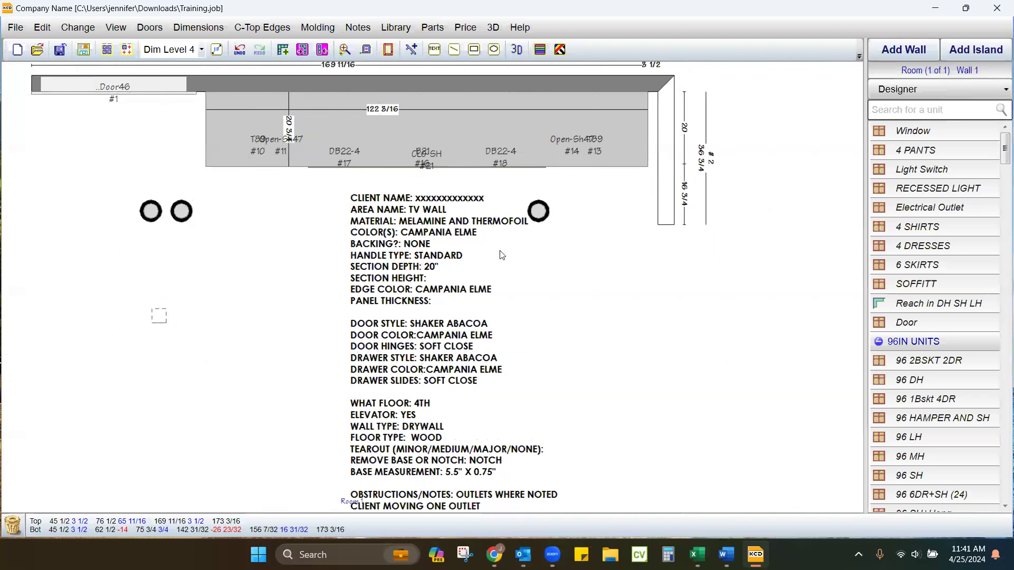
drag(540, 214, 638, 214)
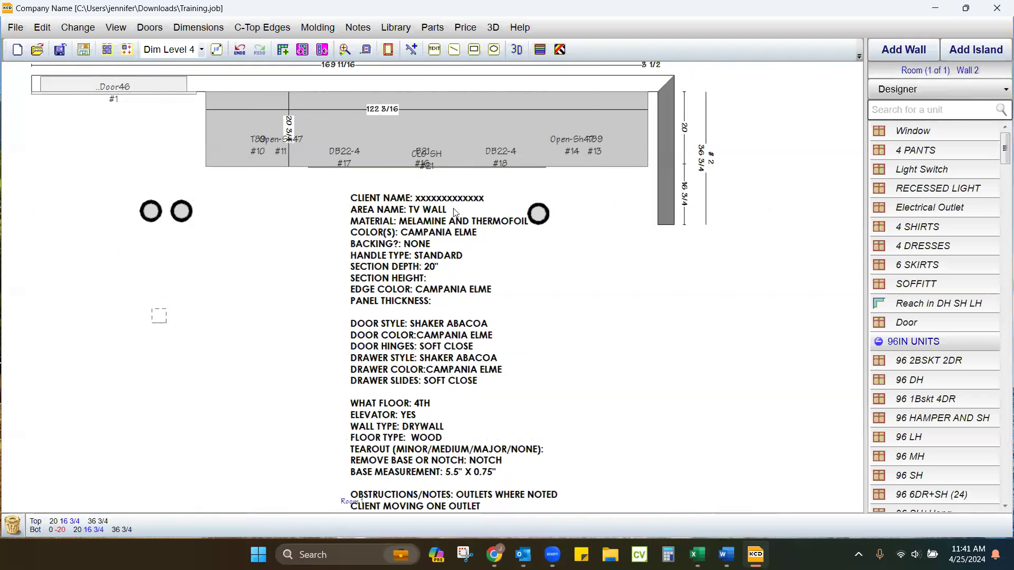
drag(540, 214, 549, 133)
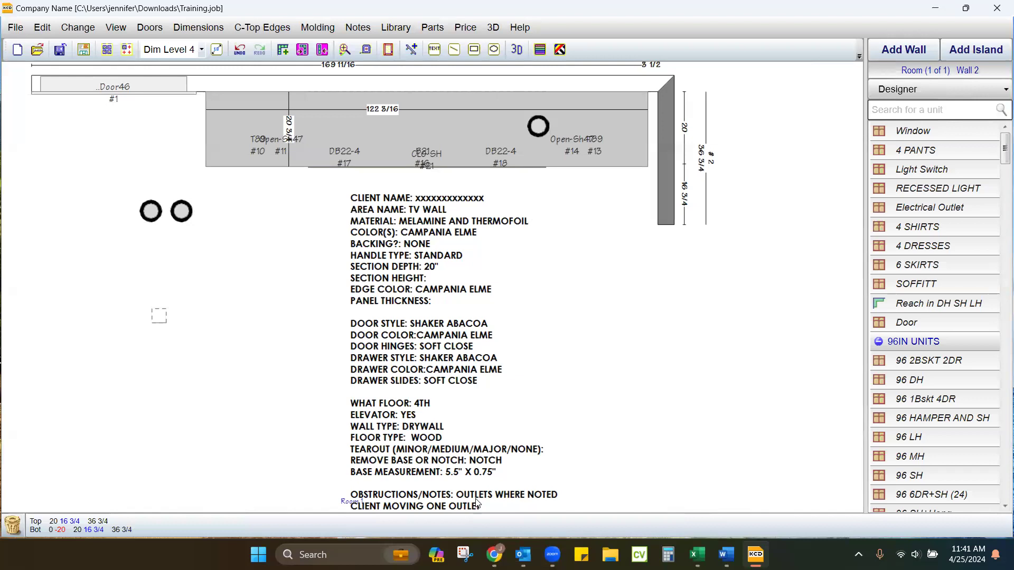
Open the client specification note's text in the floor plan to look at it and close it without editing
scroll(402, 272, up, 1)
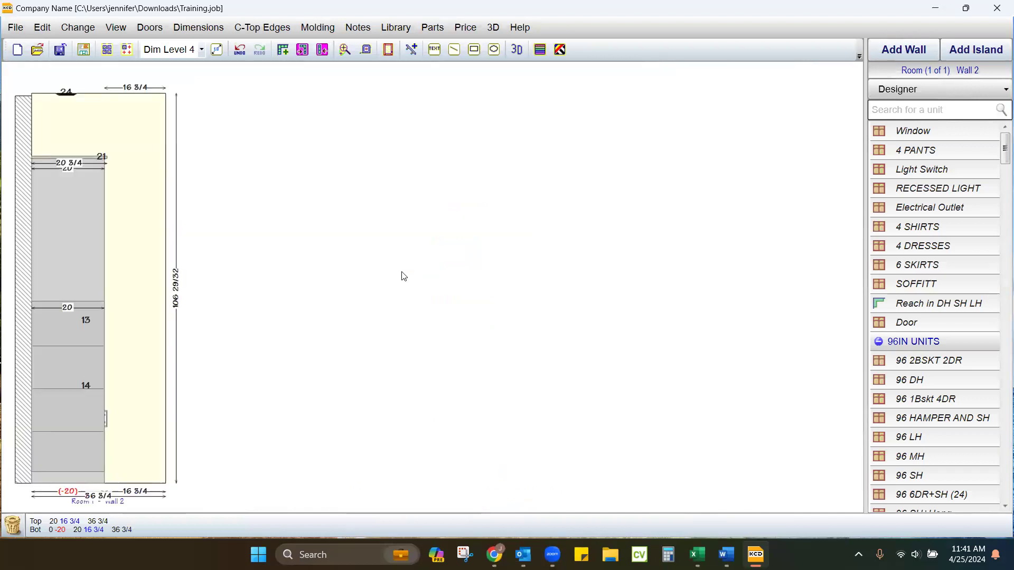
scroll(373, 370, down, 1)
scroll(372, 372, up, 1)
scroll(449, 374, down, 1)
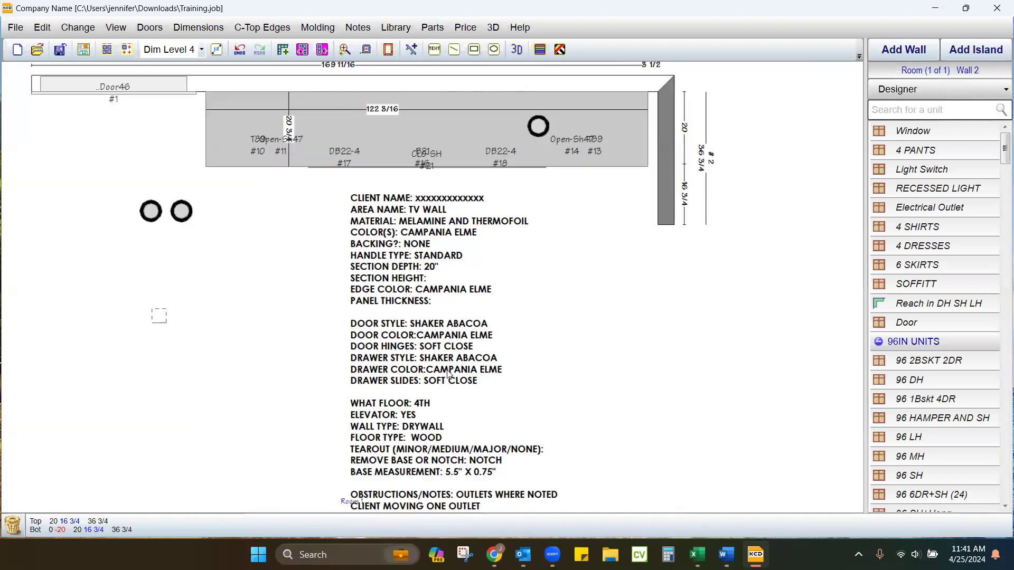
double_click(450, 374)
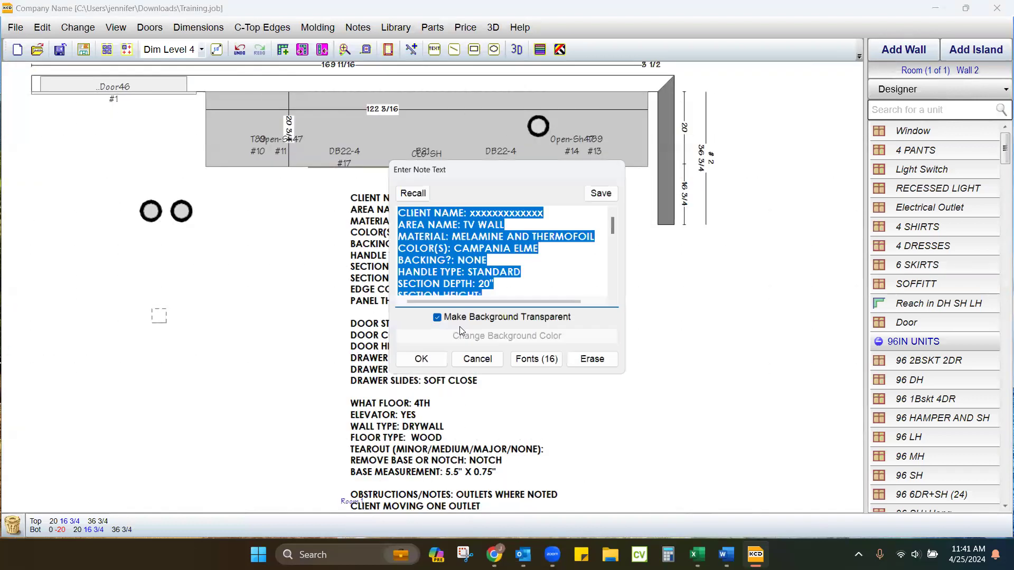
click(477, 362)
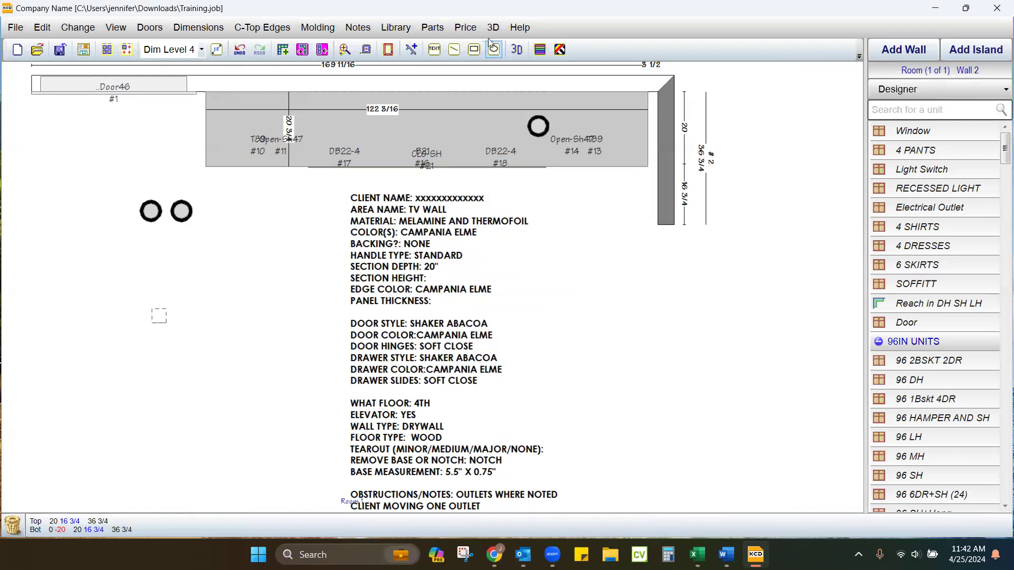
Draw a box note around the whole client specification text in the floor plan
click(474, 49)
drag(350, 193, 560, 509)
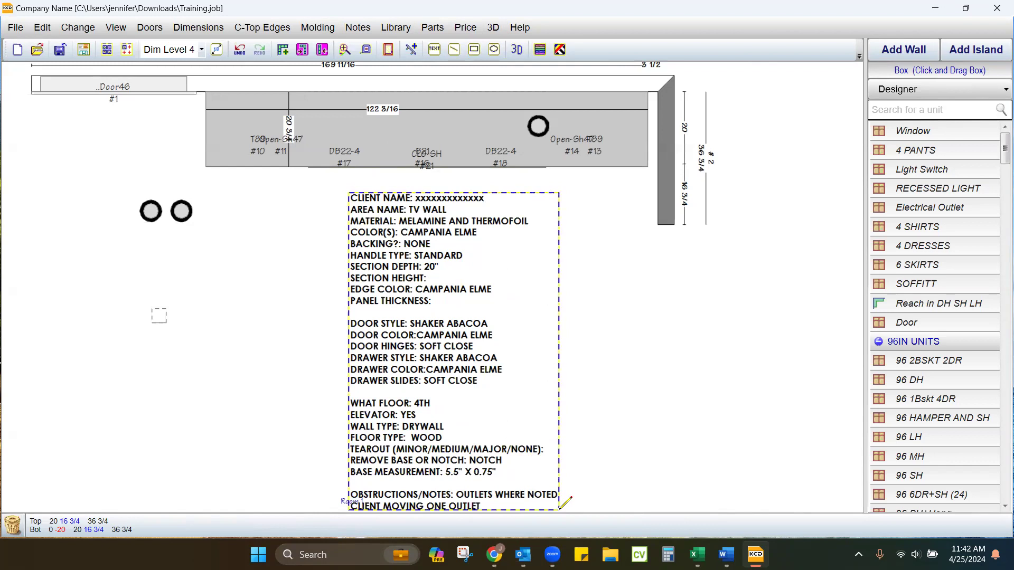
drag(560, 509, 560, 510)
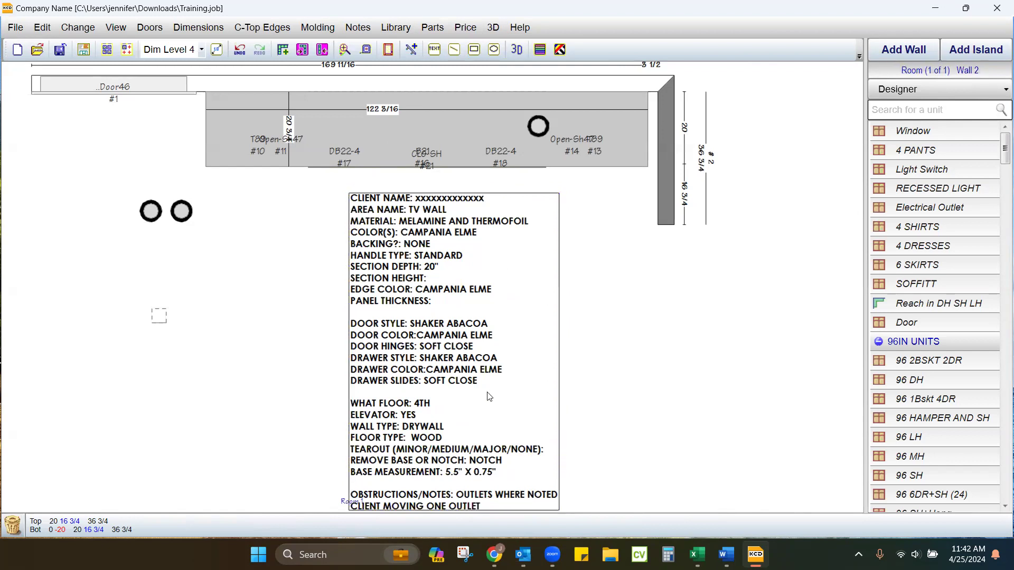
Move the box note off the specification text into the empty floor area and delete it
click(494, 50)
mouse_move(451, 352)
mouse_down()
mouse_move(644, 346)
mouse_move(666, 362)
mouse_move(680, 358)
mouse_move(640, 356)
mouse_move(662, 367)
mouse_move(671, 358)
mouse_move(154, 353)
mouse_up()
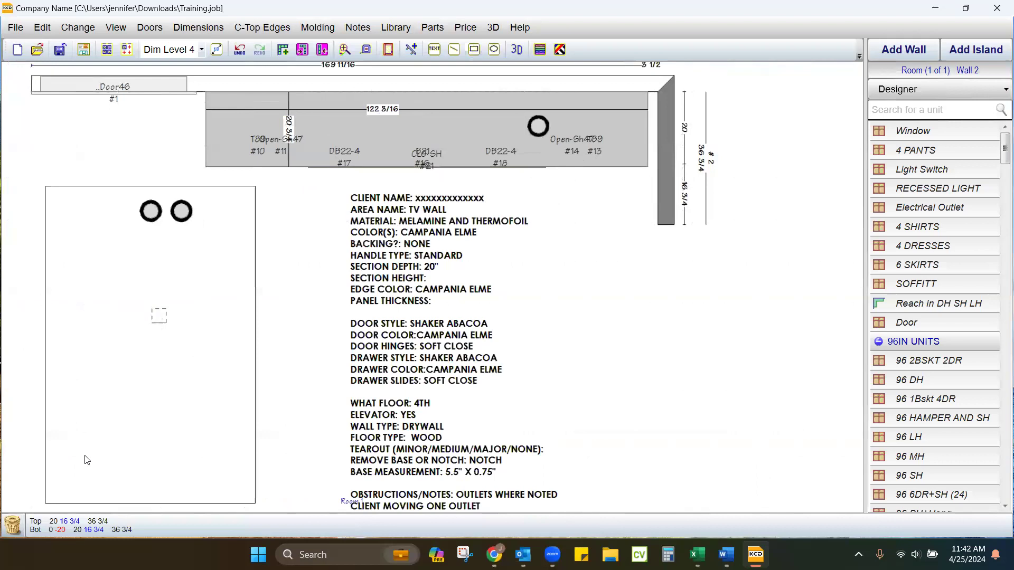
click(149, 350)
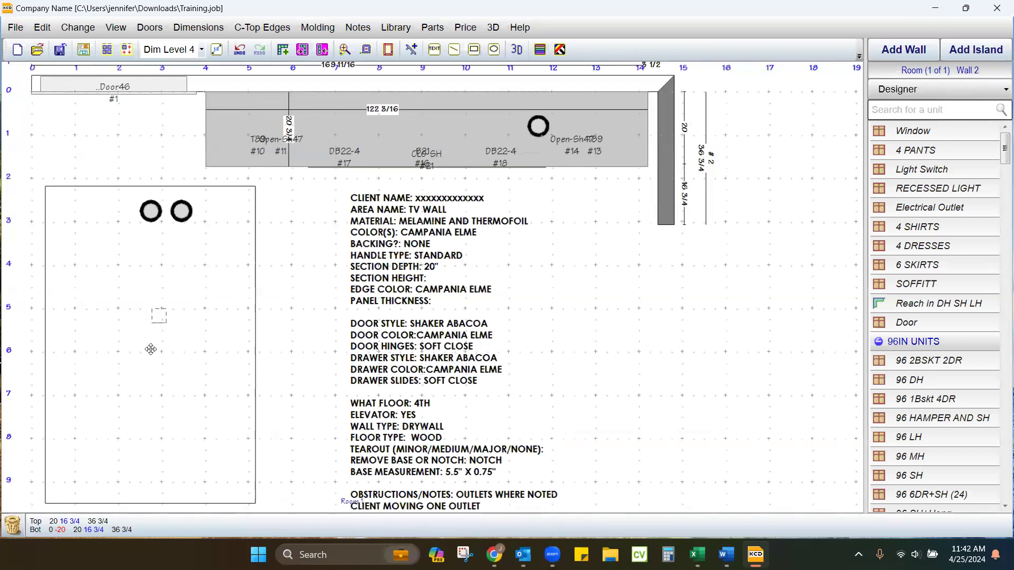
drag(145, 349, 145, 349)
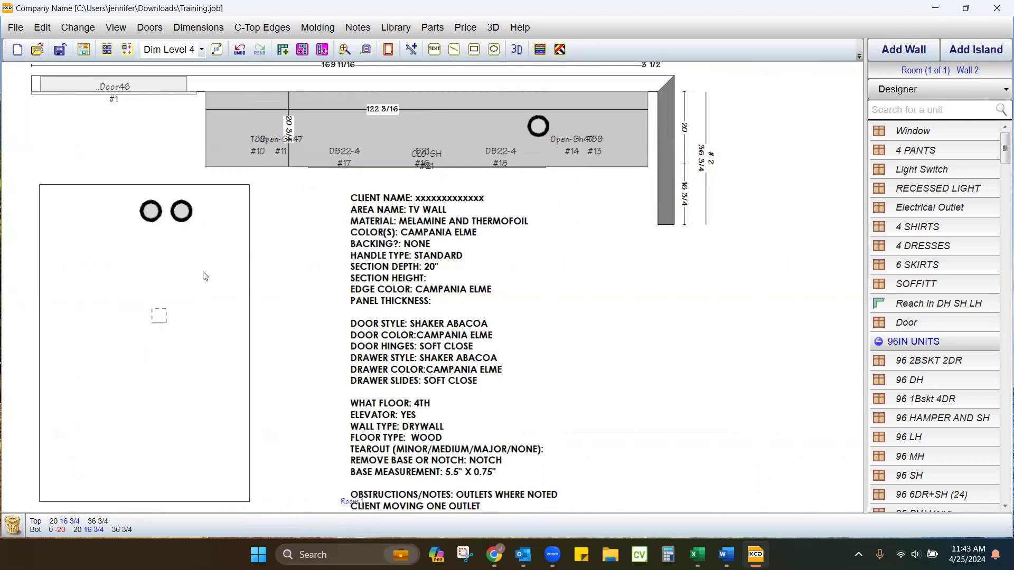
click(140, 357)
drag(140, 356, 13, 525)
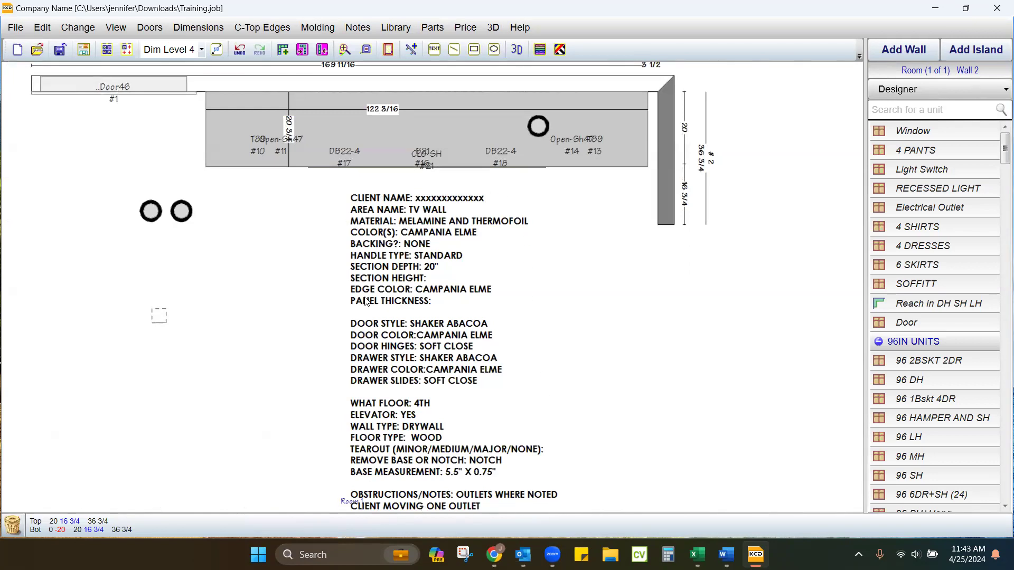
Erase the client specification note from the floor plan
drag(438, 337, 334, 332)
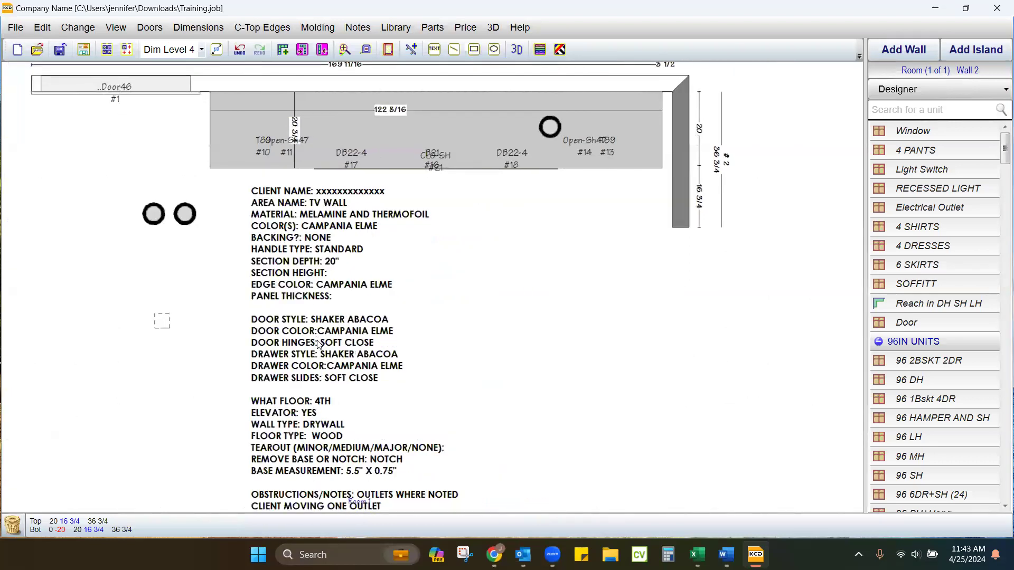
scroll(319, 344, down, 1)
scroll(337, 338, up, 1)
drag(336, 331, 336, 331)
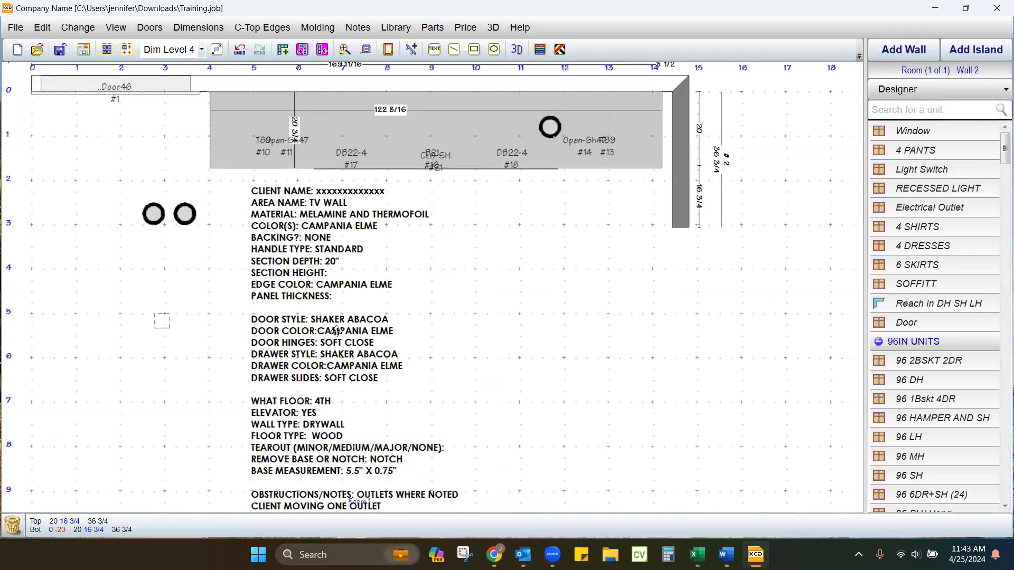
double_click(337, 331)
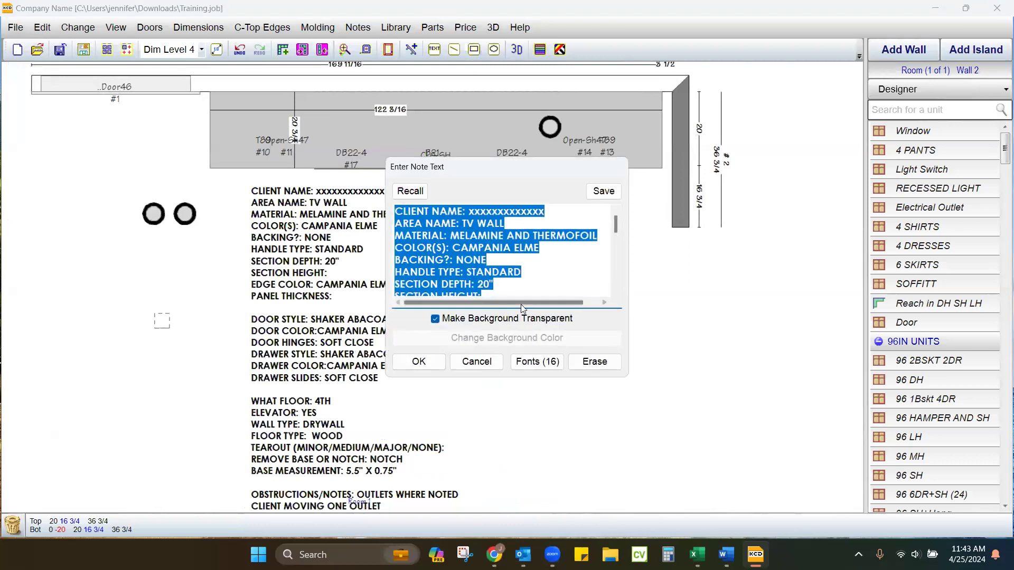
scroll(529, 251, down, 8)
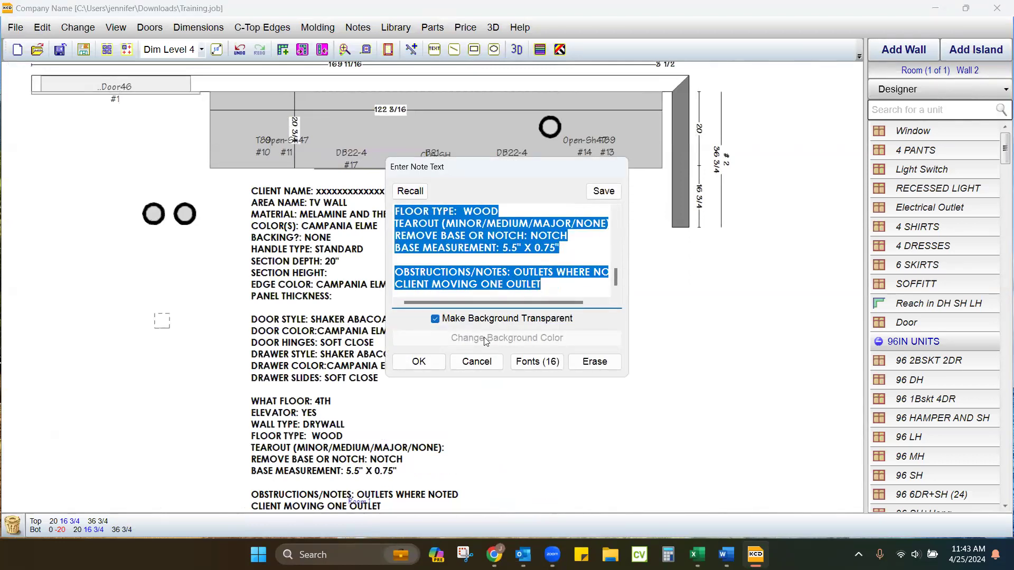
click(594, 362)
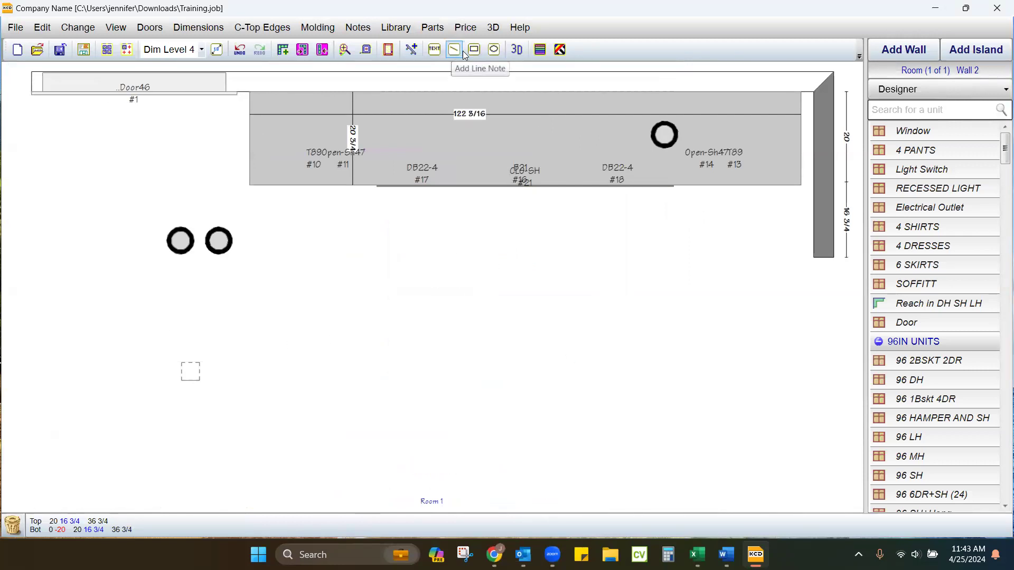
Spread the three recessed lights out in front of the TV wall cabinets in the floor plan
drag(226, 244, 663, 243)
click(666, 135)
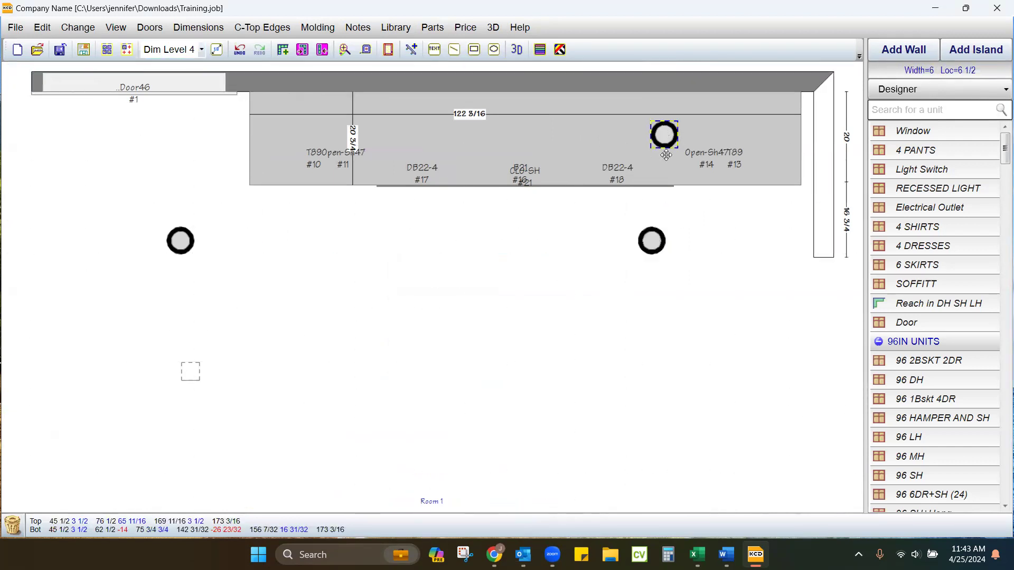
drag(665, 135, 666, 292)
drag(652, 240, 490, 241)
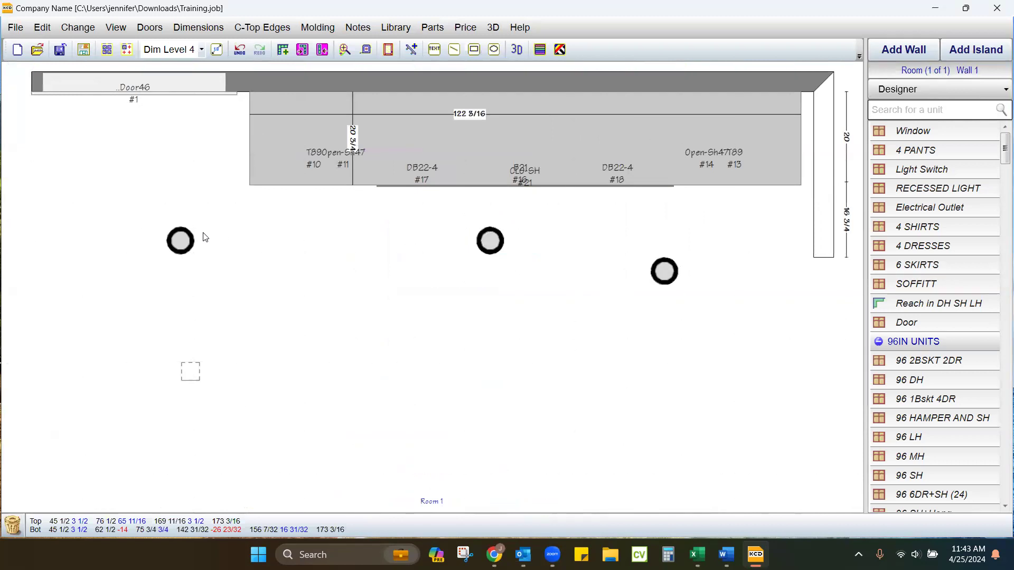
drag(201, 238, 324, 243)
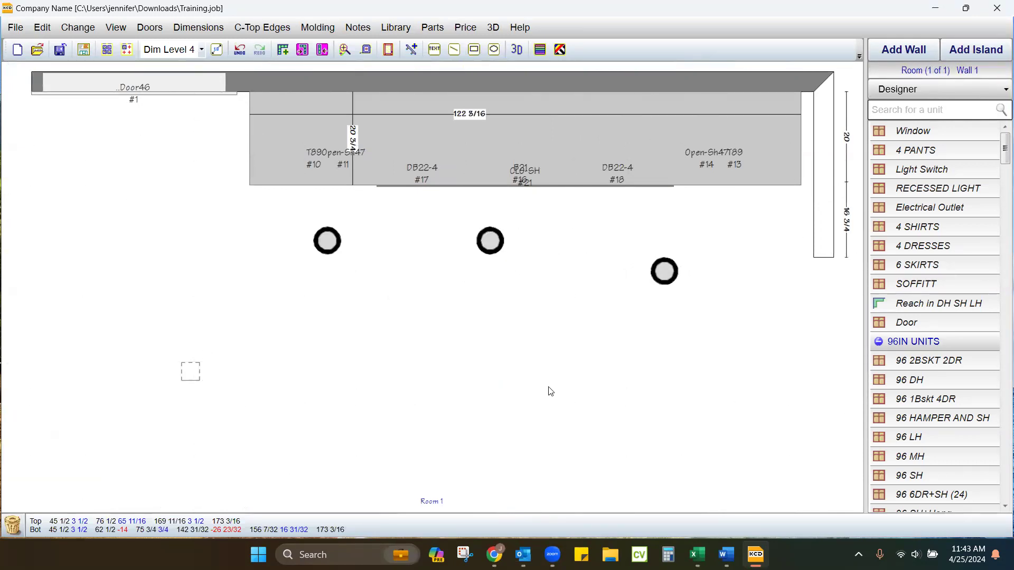
Show the elevation of Wall 1 and reduce its dimensions to Dim Level 0
scroll(534, 356, down, 1)
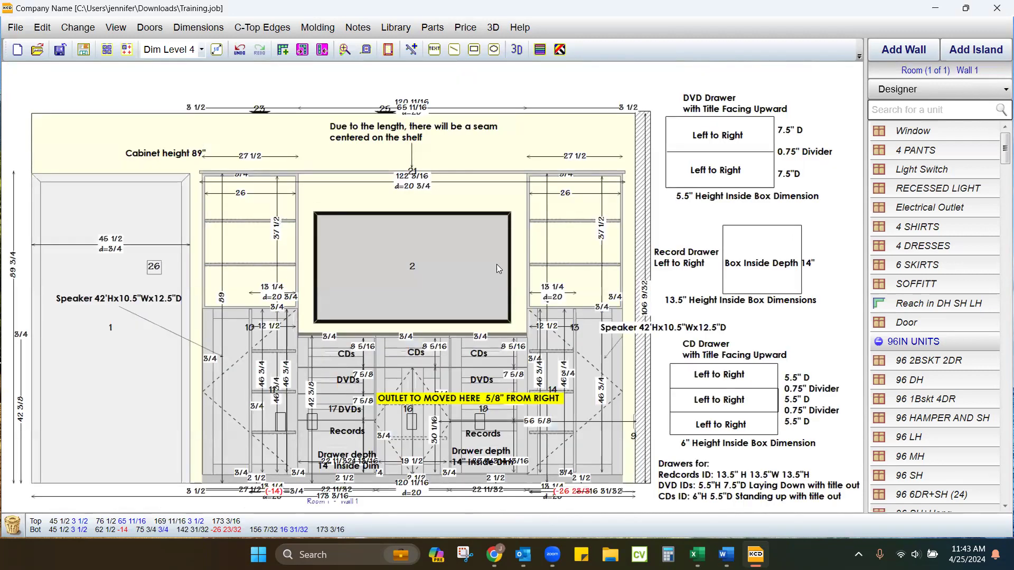
key(space)
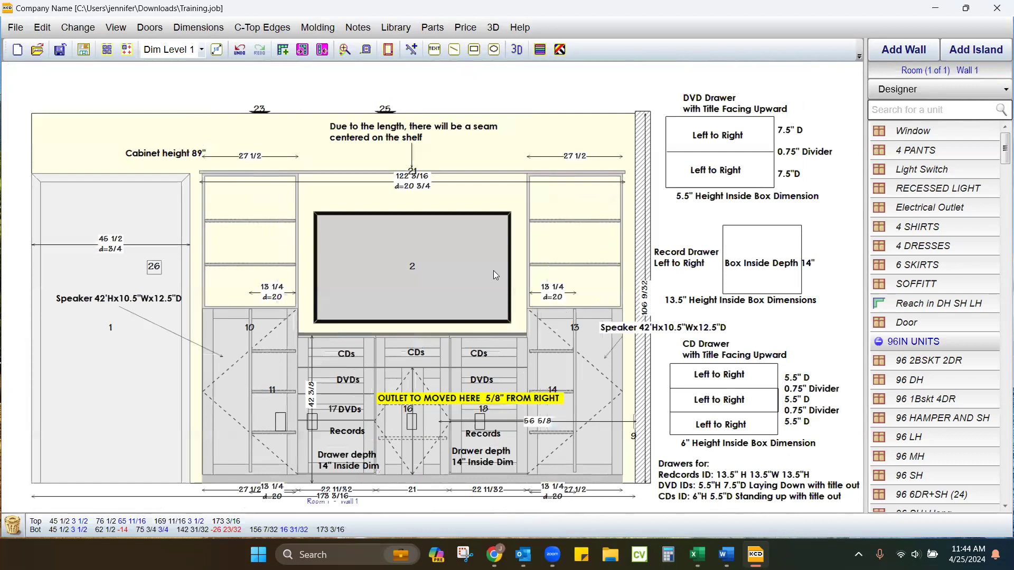
key(0)
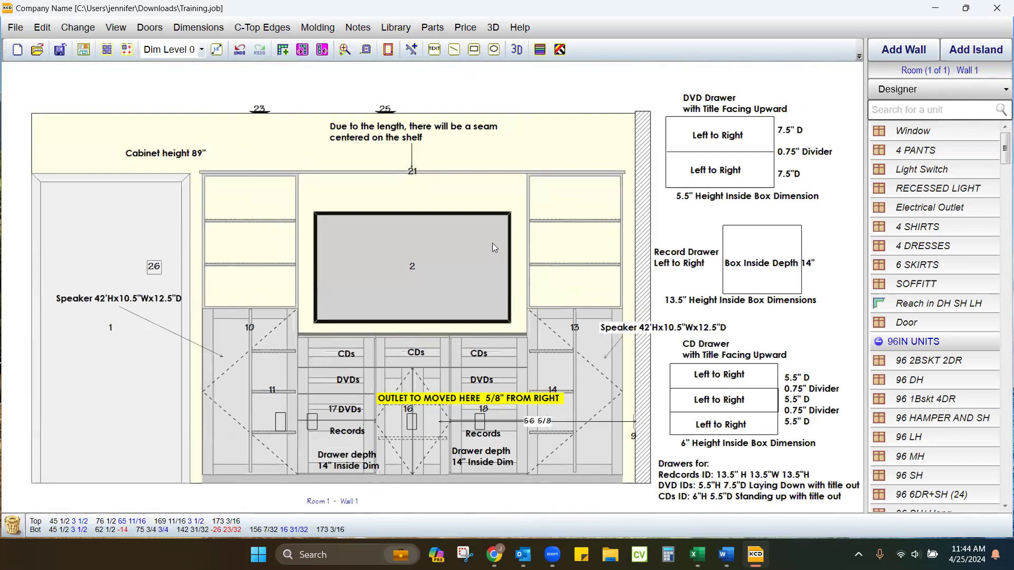
Hide the unit numbers and the door and drawer fronts in the Wall 1 elevation
click(77, 27)
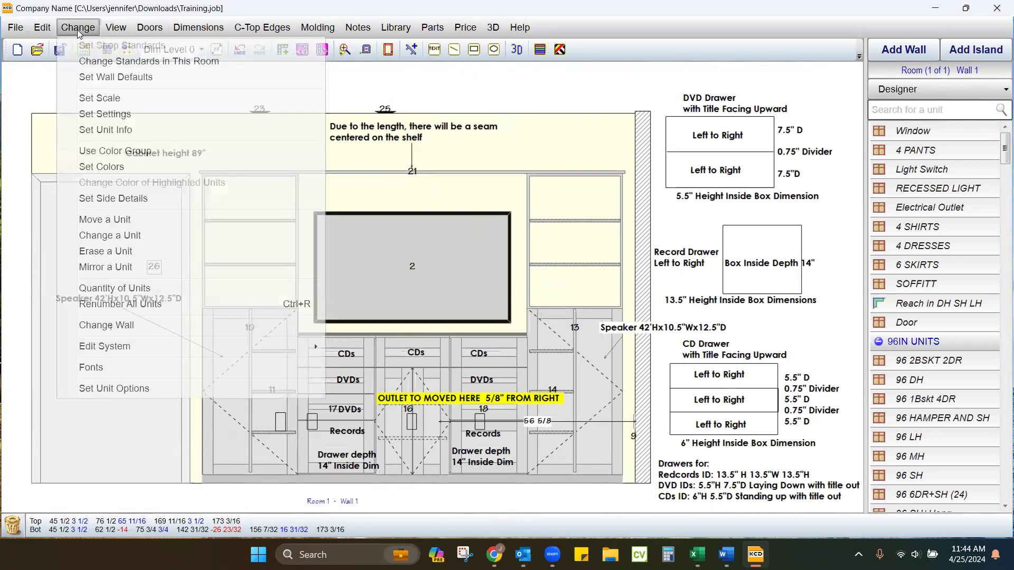
mouse_move(115, 27)
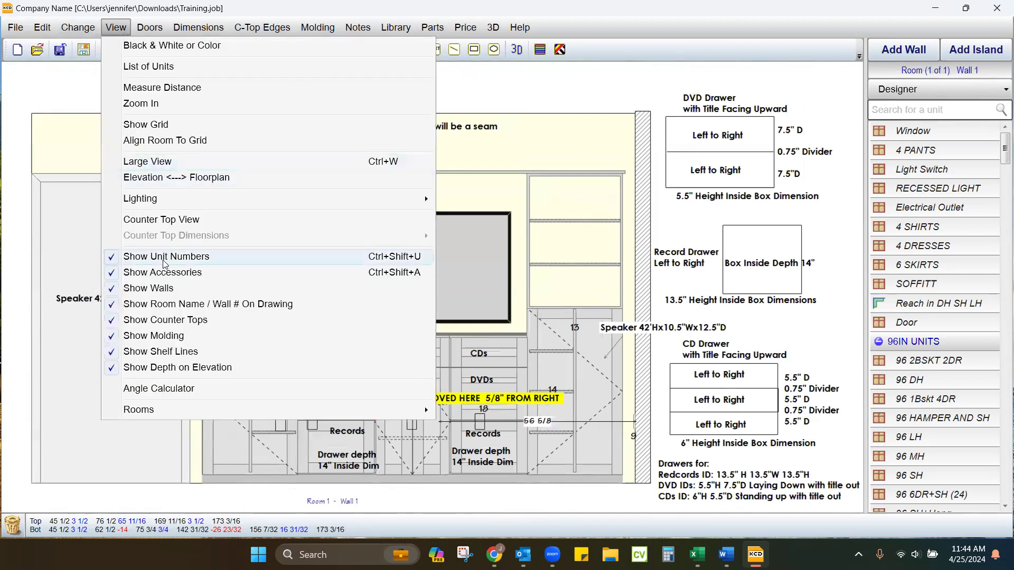
click(214, 254)
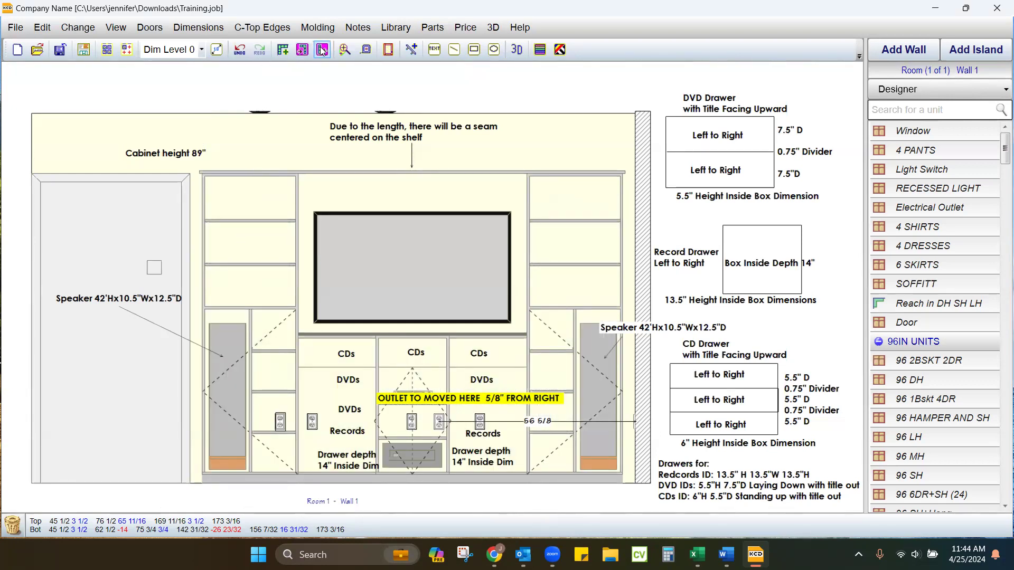
Copy the whole room and paste it into the job as a new room named Obstr
click(43, 27)
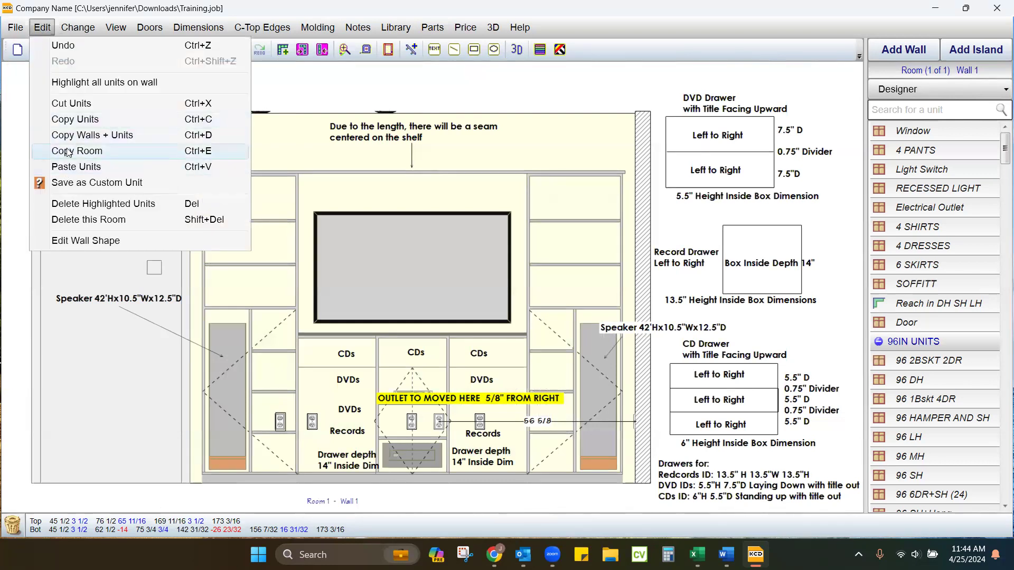
click(74, 151)
click(51, 27)
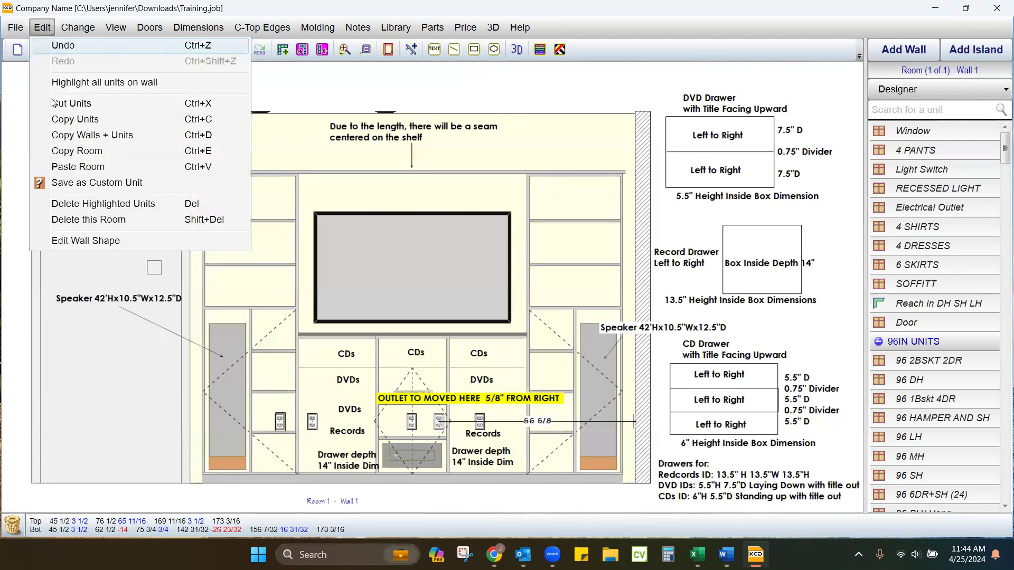
click(69, 161)
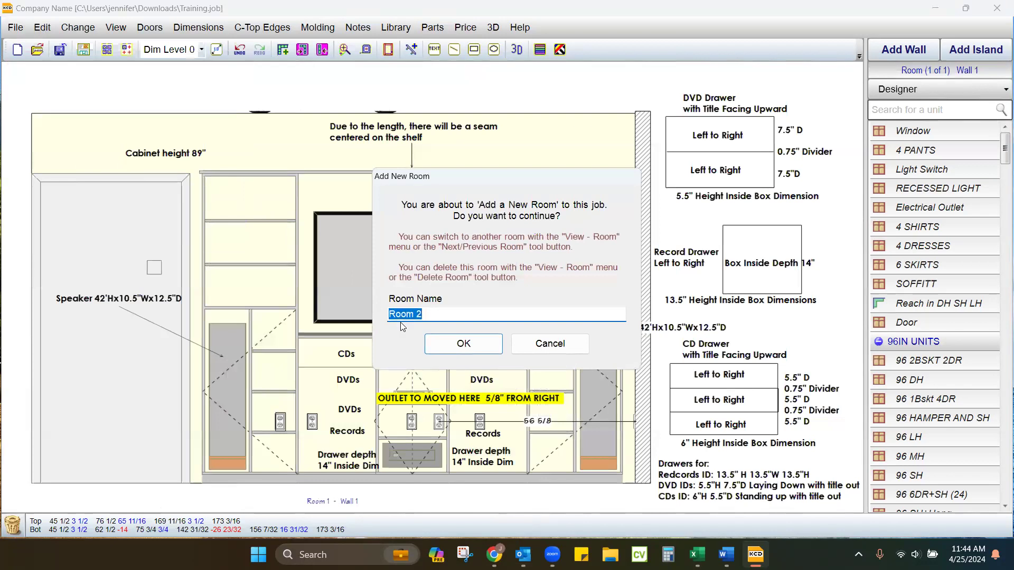
text(Obstr)
key(Return)
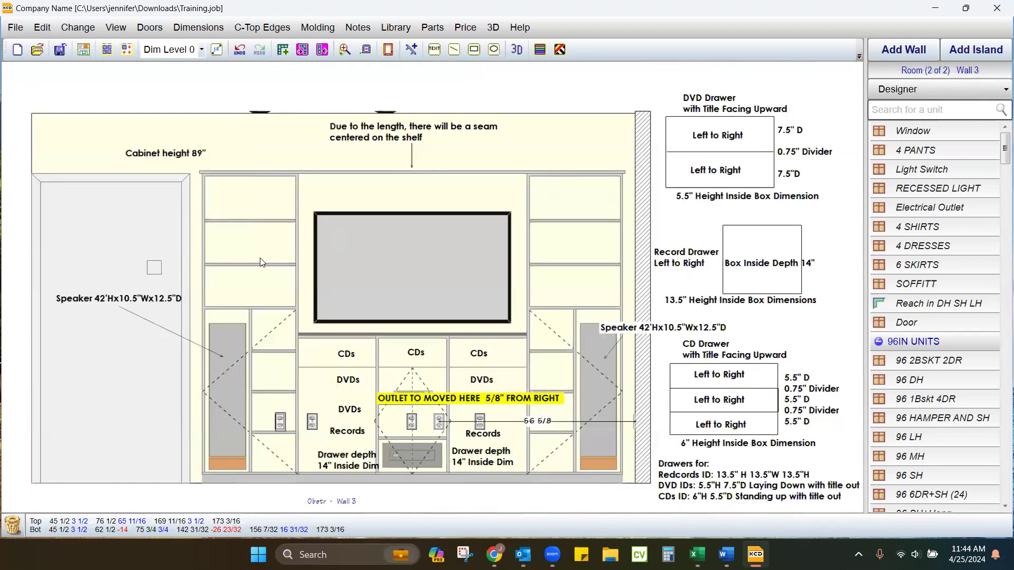
Delete the shelving and base cabinets and the highlighted outlet-relocation note from the Wall 3 elevation of the Obstr room
right_click(261, 268)
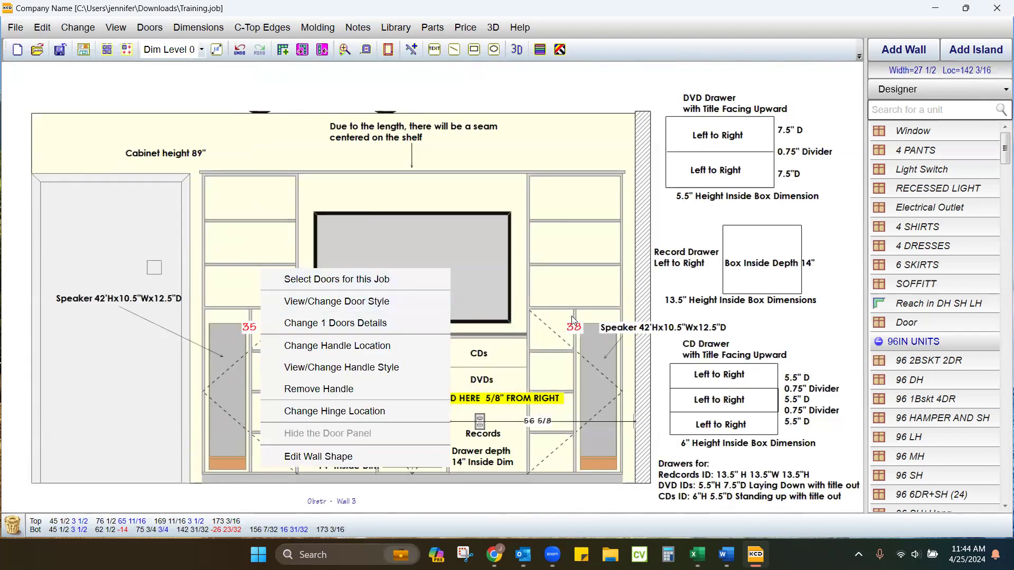
click(392, 209)
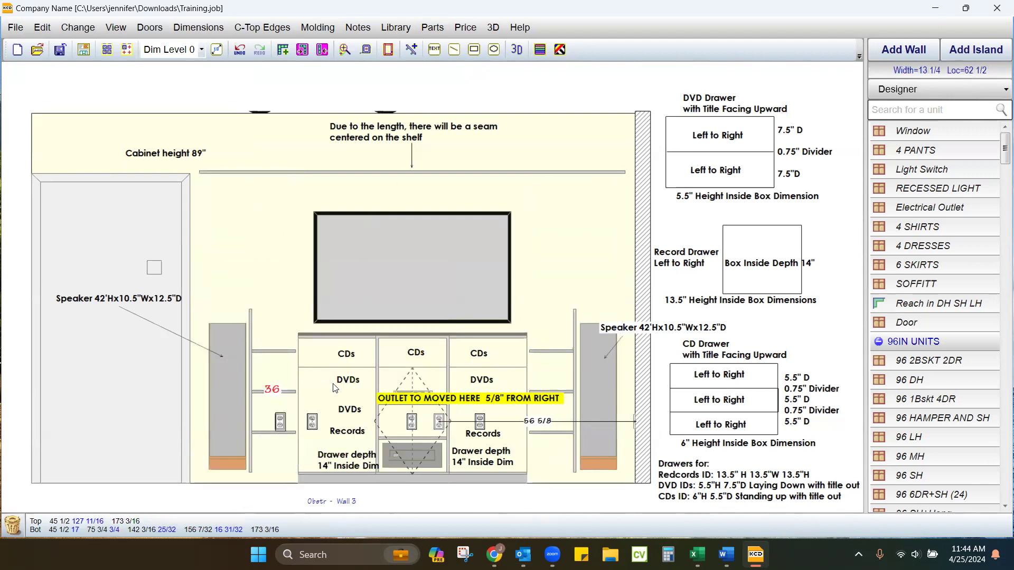
right_click(367, 394)
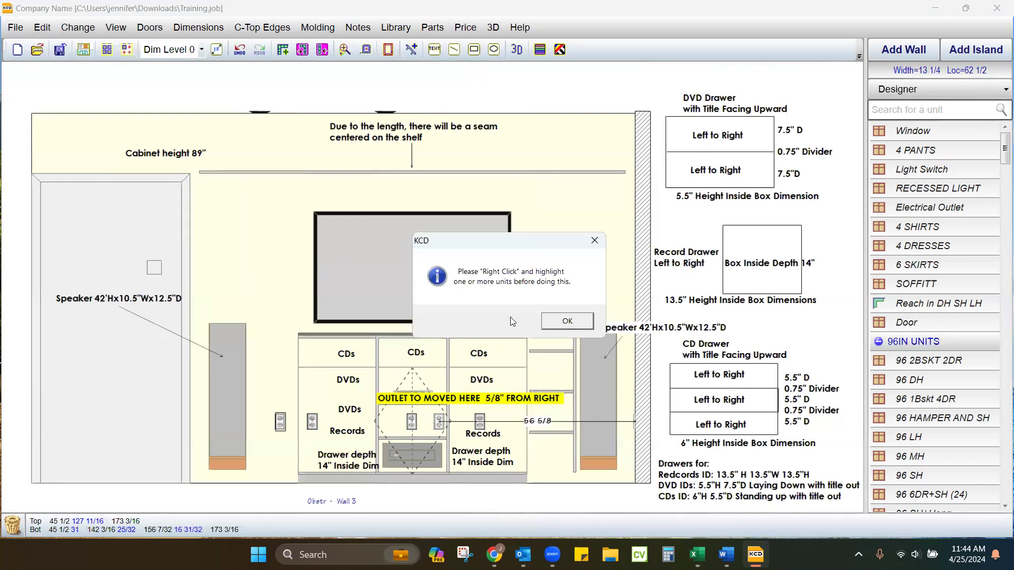
click(557, 321)
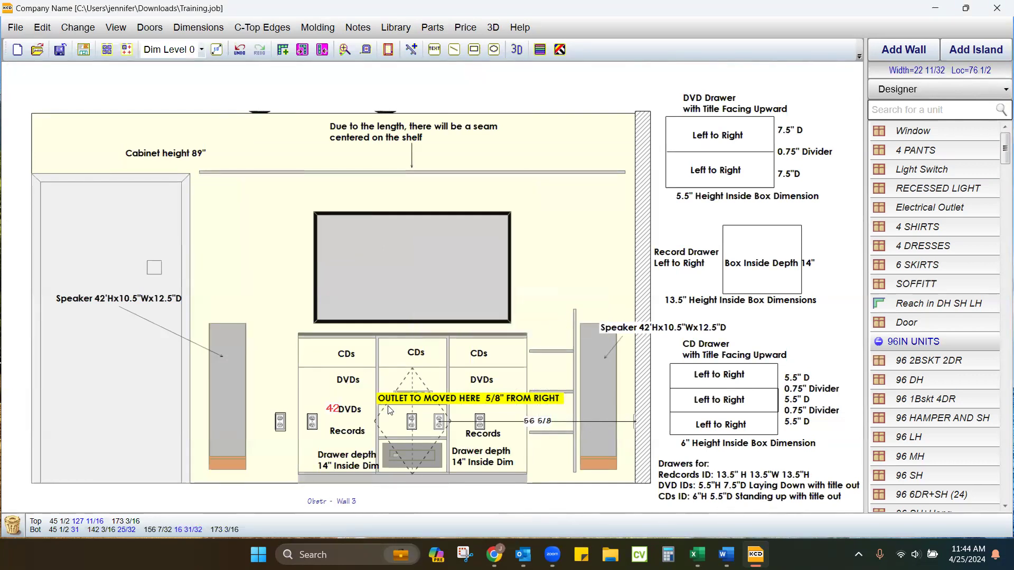
right_click(482, 388)
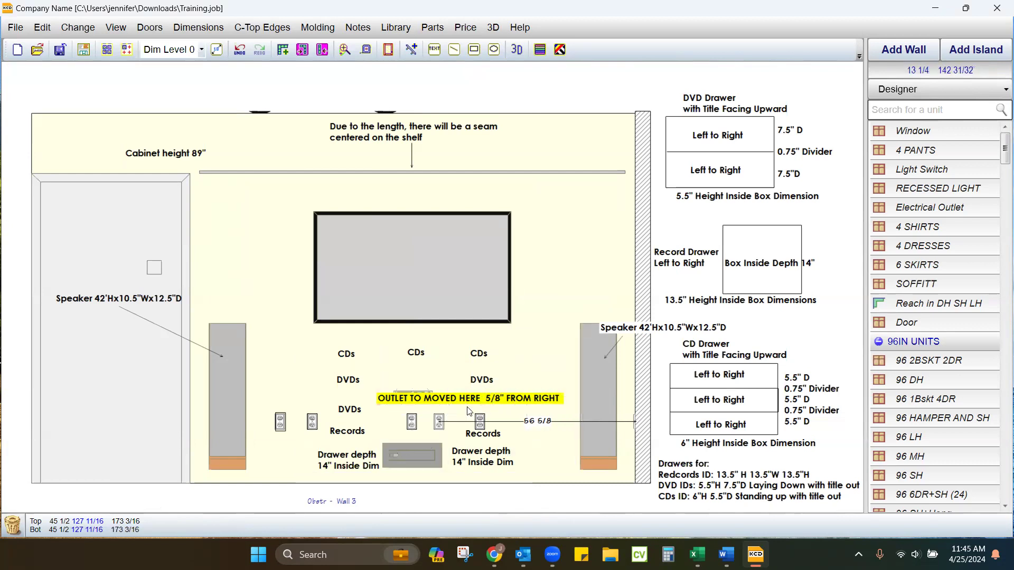
drag(460, 401, 13, 521)
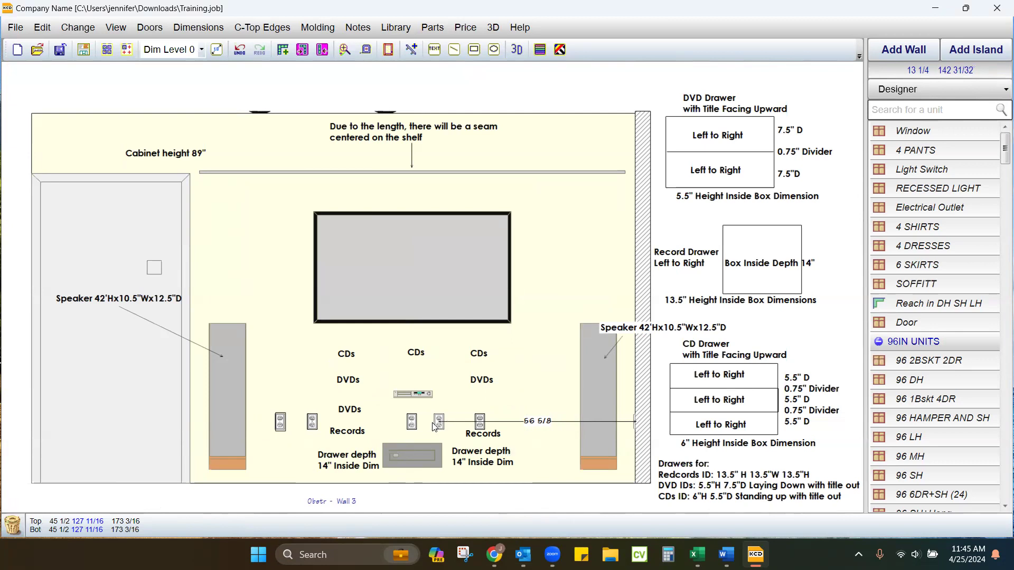
Examine the outlets in the Obstr elevation up close and compare them with the Room 1 elevation
click(345, 50)
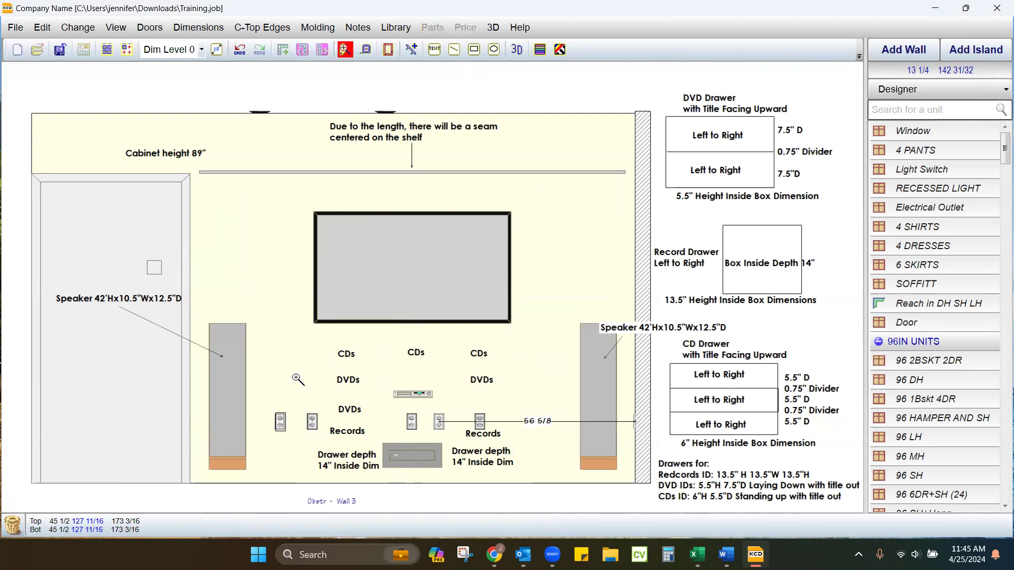
drag(263, 384, 532, 469)
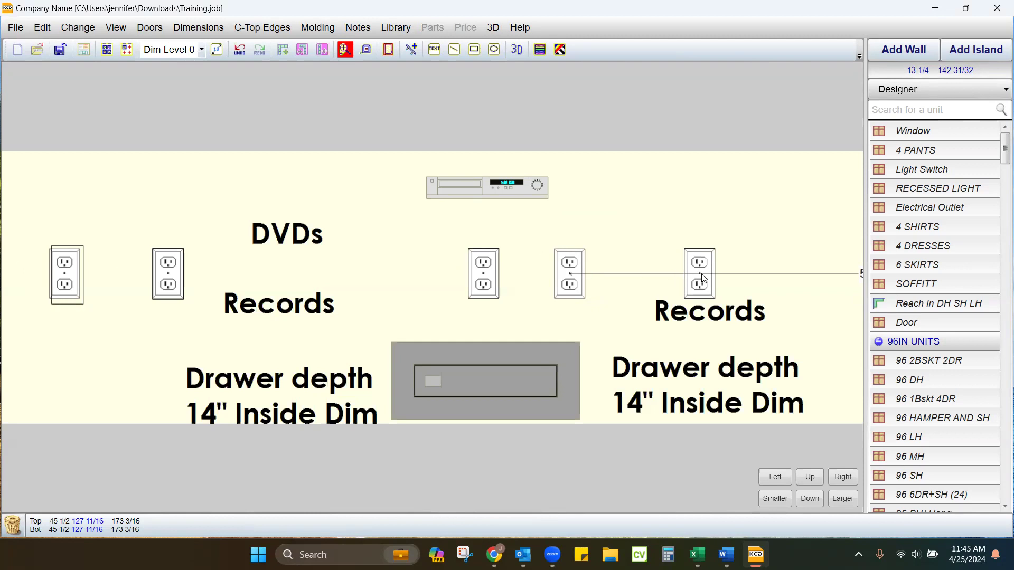
click(345, 50)
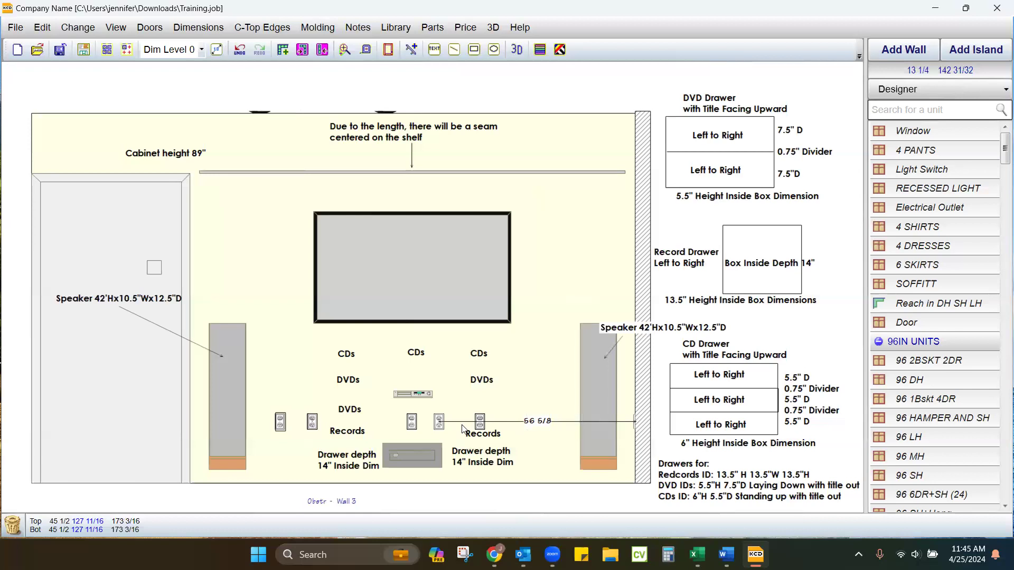
click(322, 49)
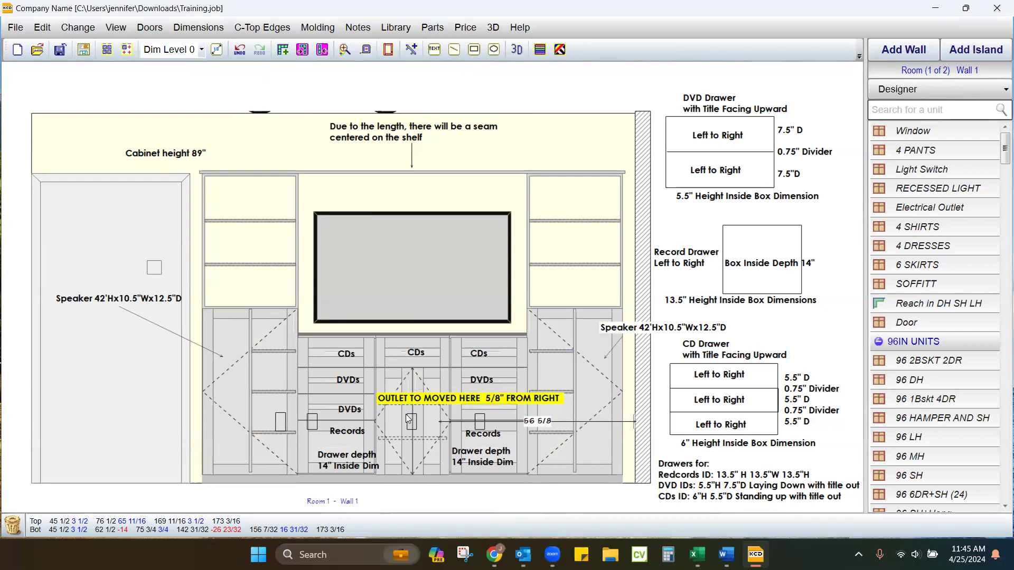
click(303, 51)
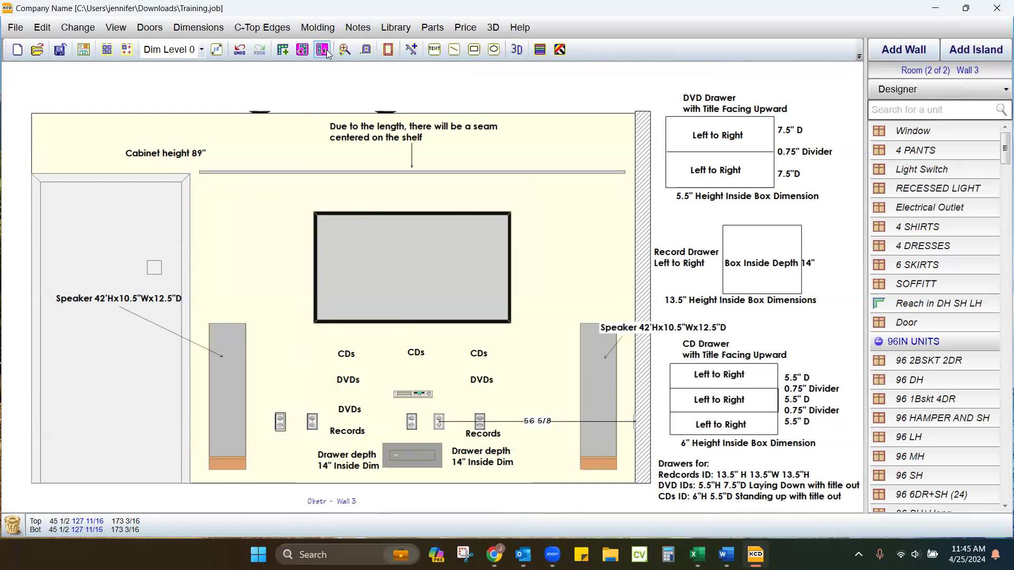
Outline the outlet at the start of the 56 5/8 dimension with a drawn box in the Obstr elevation
click(345, 50)
drag(387, 378, 507, 476)
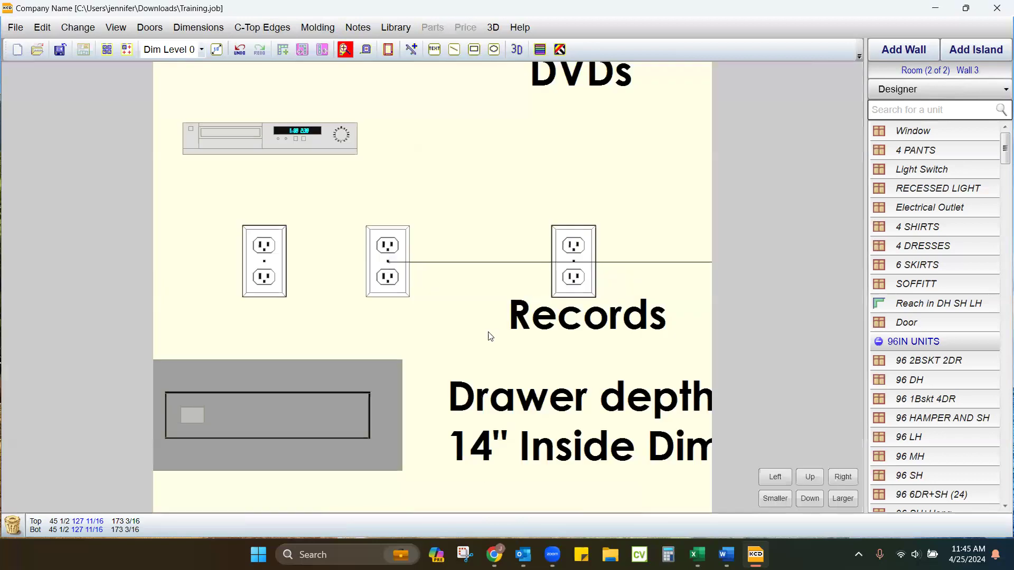
click(473, 49)
drag(381, 258, 412, 298)
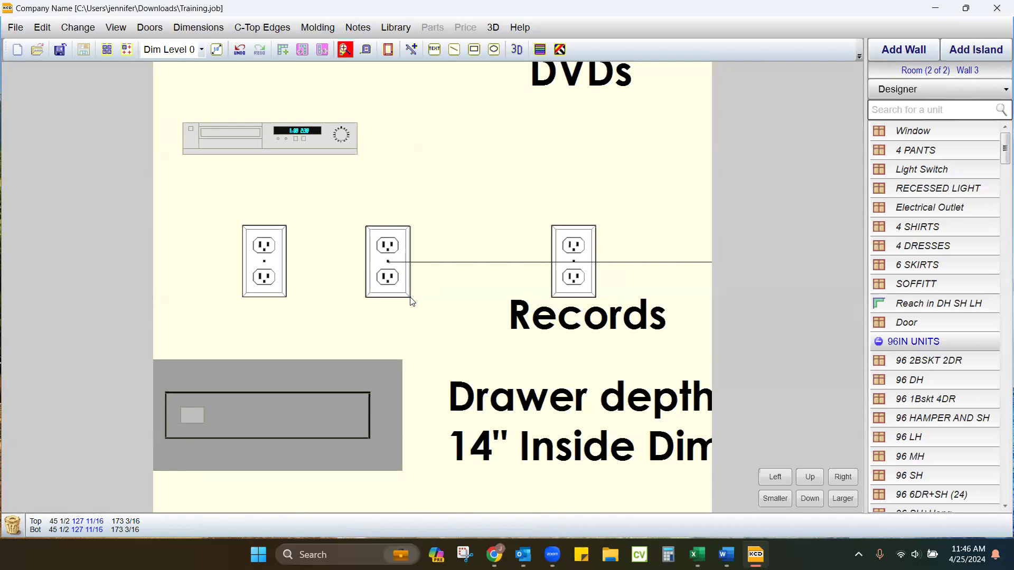
click(346, 50)
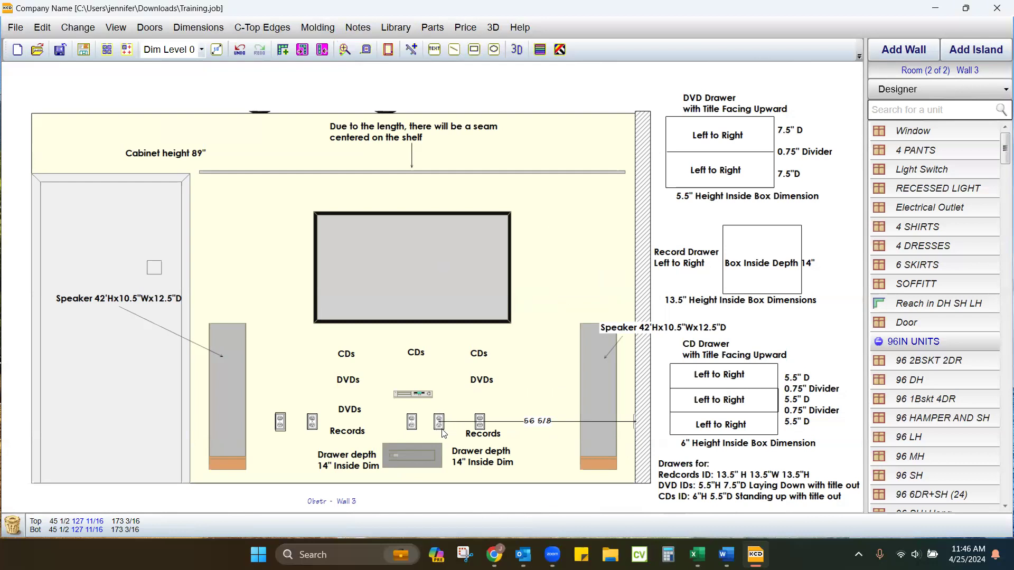
Return to the Room 1 elevation and toggle the door and drawer fronts to view the cabinets both ways
click(323, 50)
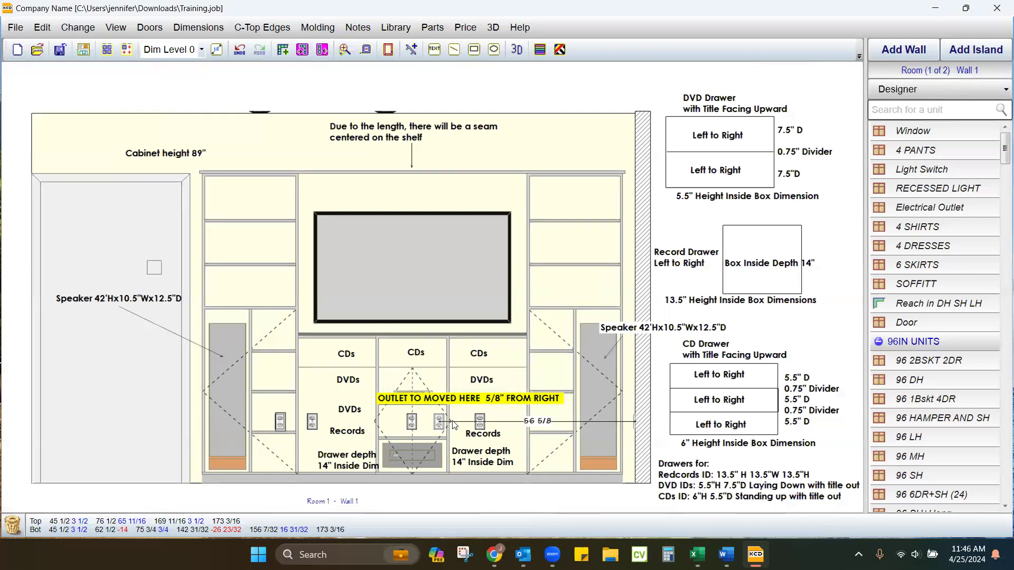
key(d)
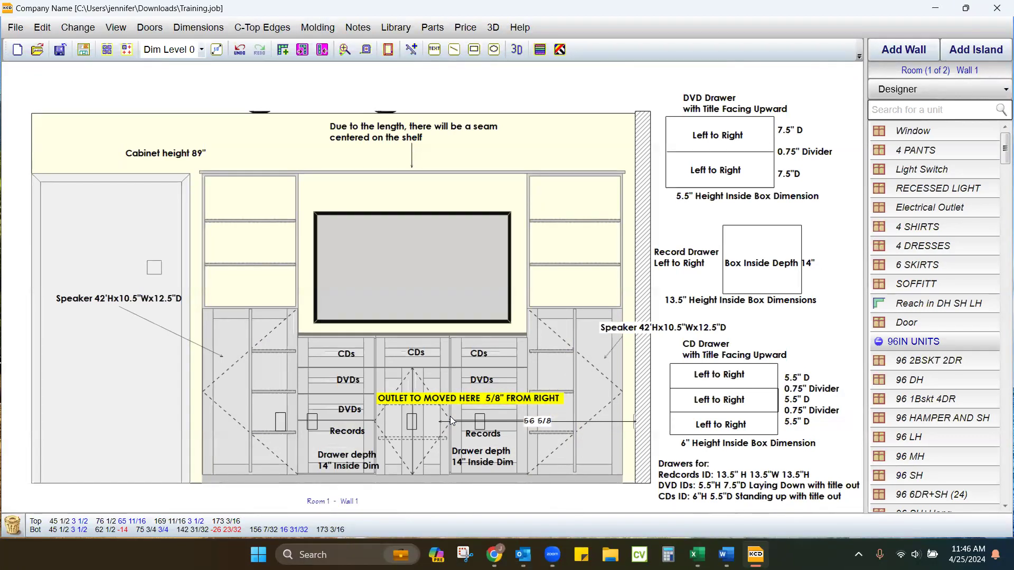
key(d)
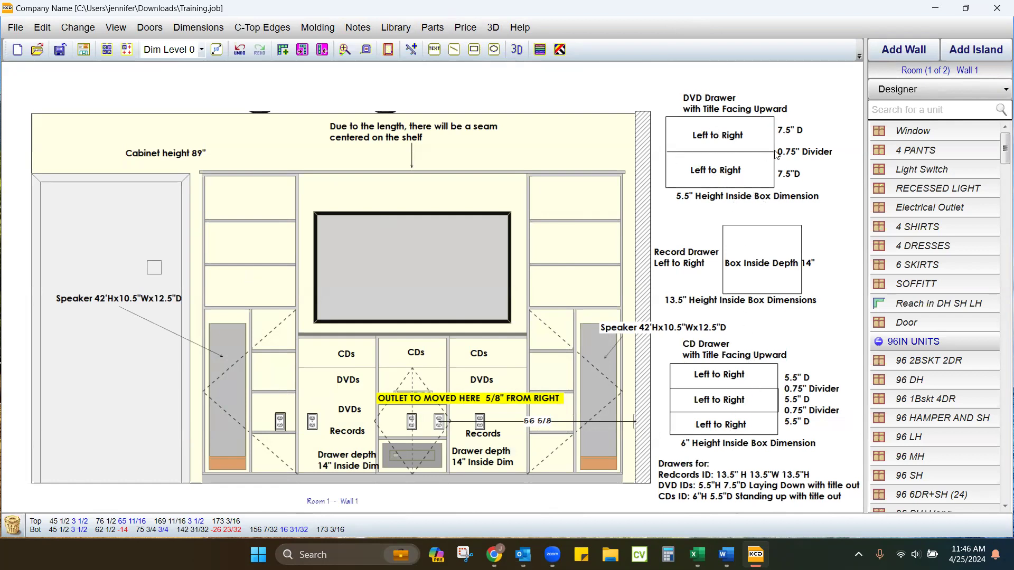
Draw a sample drawer box with two divider lines beside the DVD Drawer diagram, using the box and line note tools
click(473, 50)
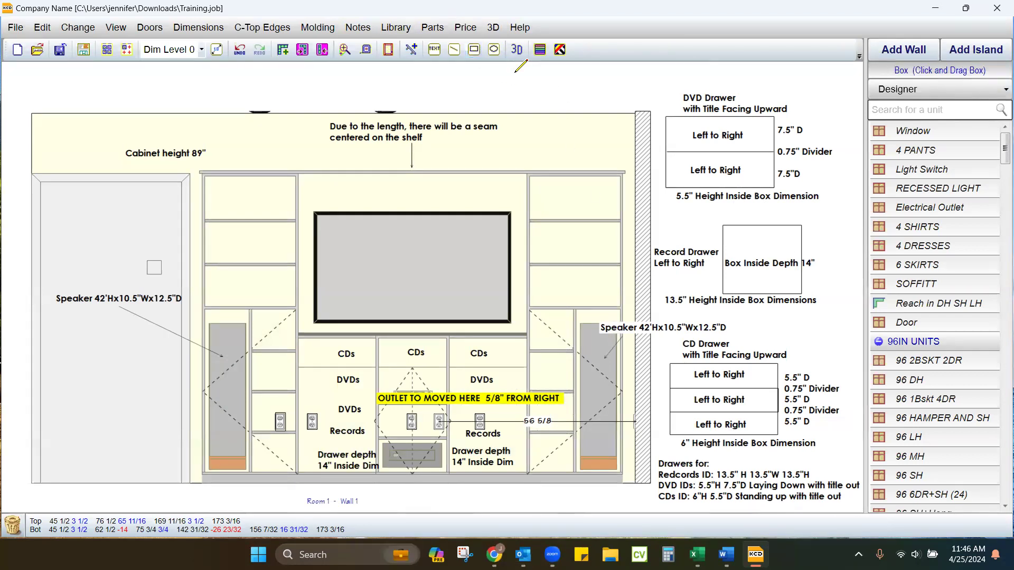
drag(592, 130, 602, 143)
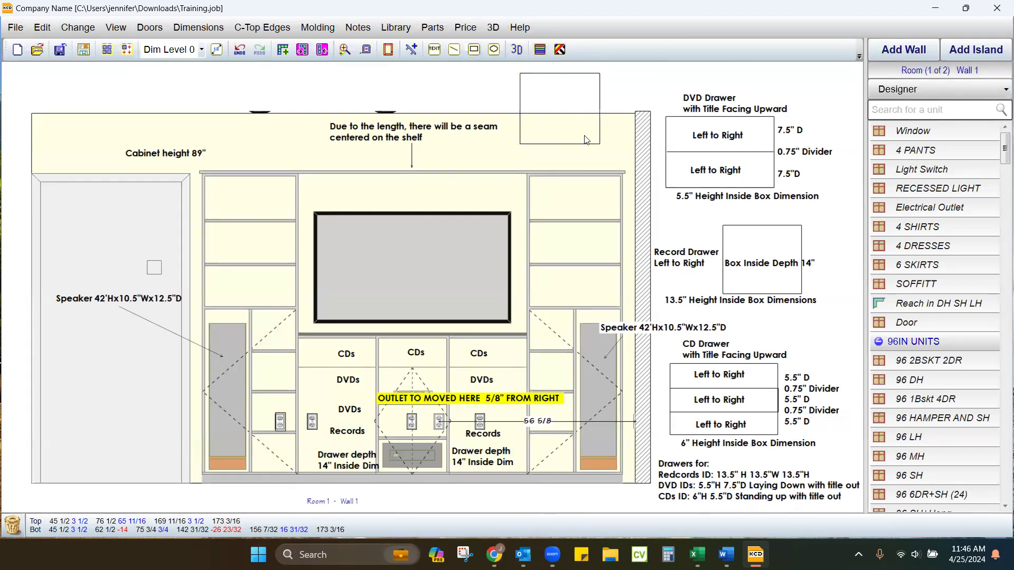
click(454, 50)
drag(521, 93, 597, 96)
click(455, 51)
drag(524, 118, 598, 125)
Erase the two divider lines and the sample drawer box
right_click(560, 109)
click(583, 193)
right_click(560, 128)
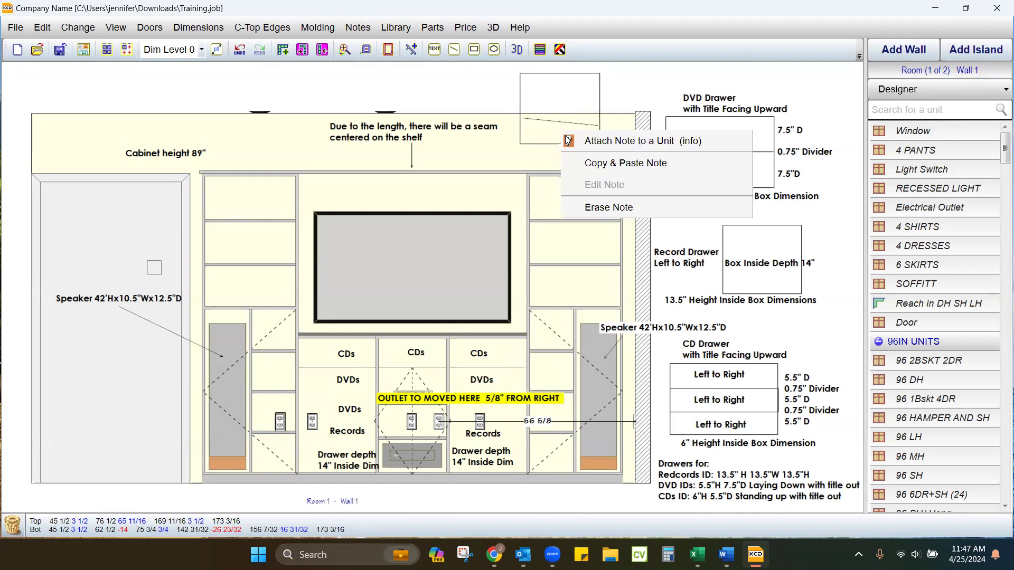
click(587, 208)
right_click(560, 107)
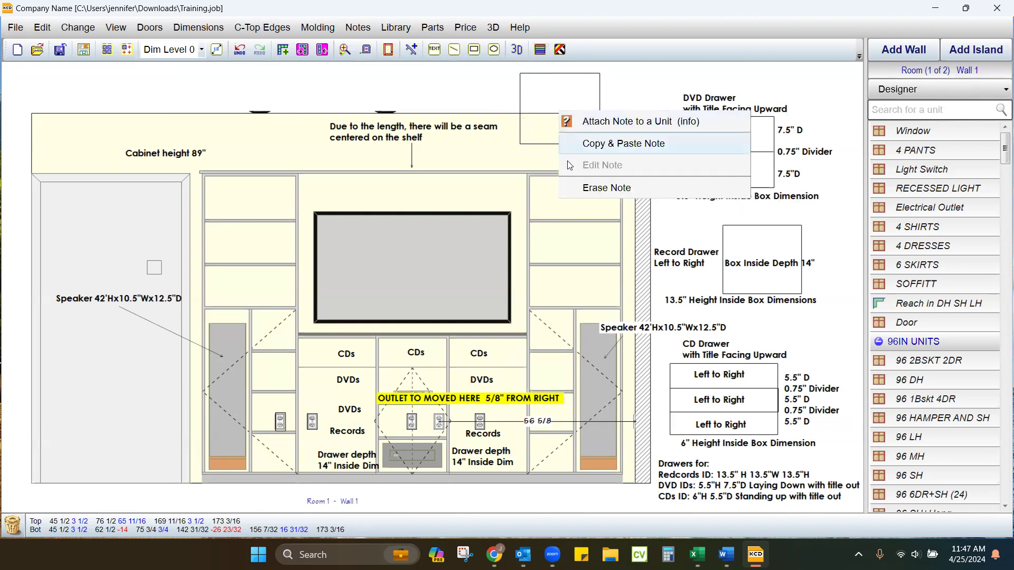
click(594, 192)
click(439, 52)
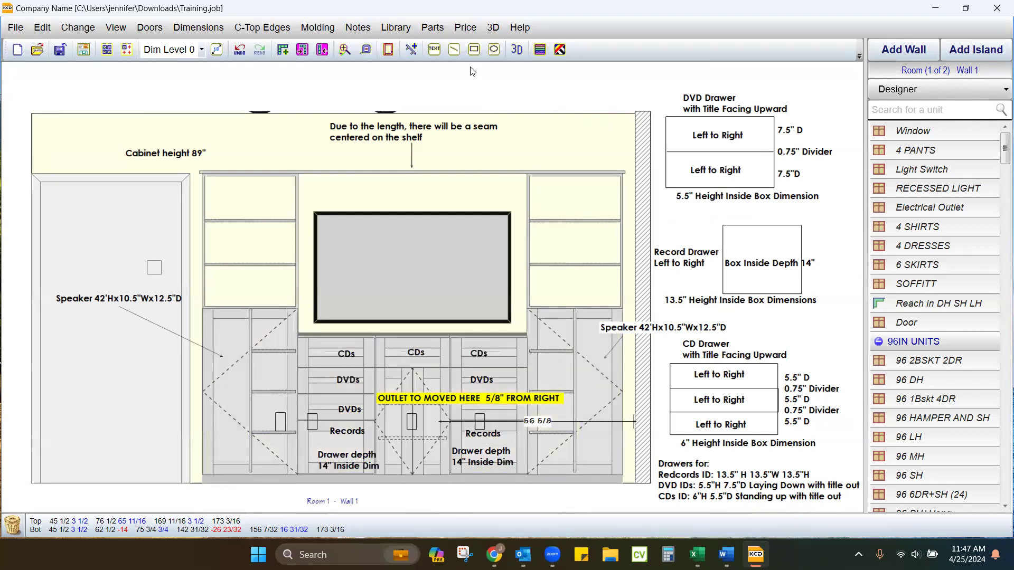
click(493, 53)
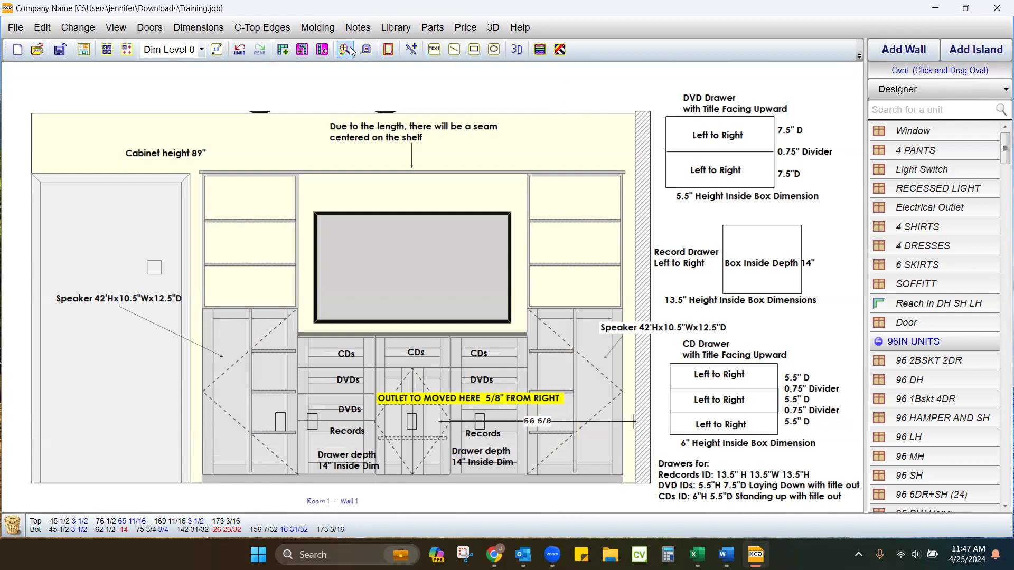
Add a new room named Room 3 and draw its first wall horizontally with a length of 70
click(288, 53)
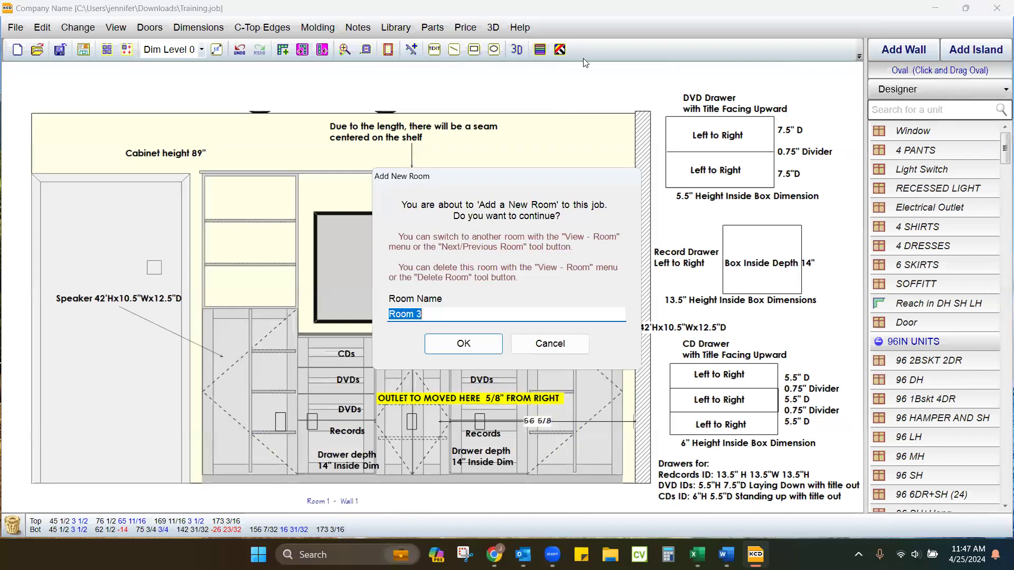
click(475, 343)
click(47, 79)
click(357, 101)
text(70)
click(894, 148)
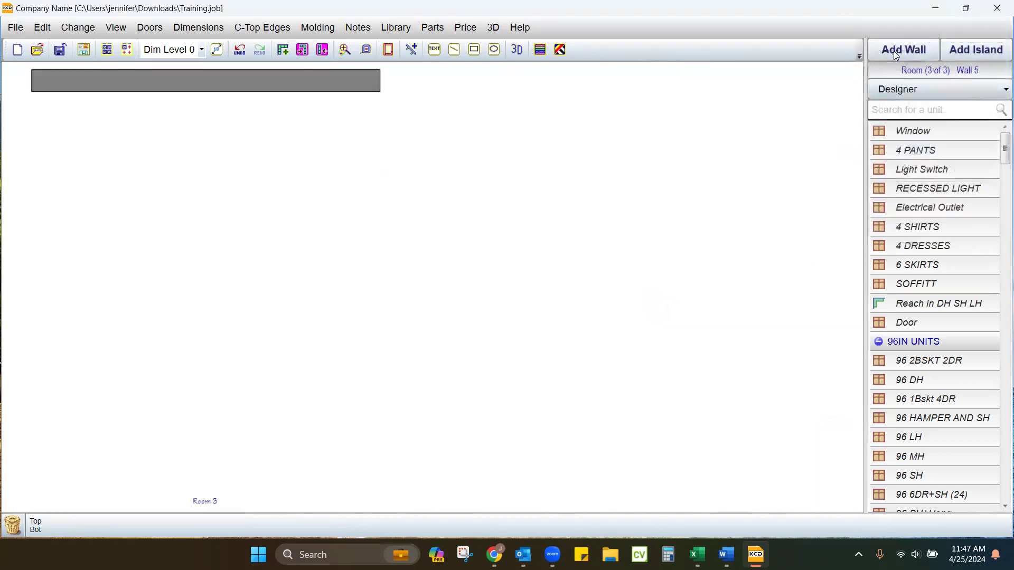
Add a wall of length 45 at a 90 degree angle from the right end of the first wall
click(385, 74)
click(393, 290)
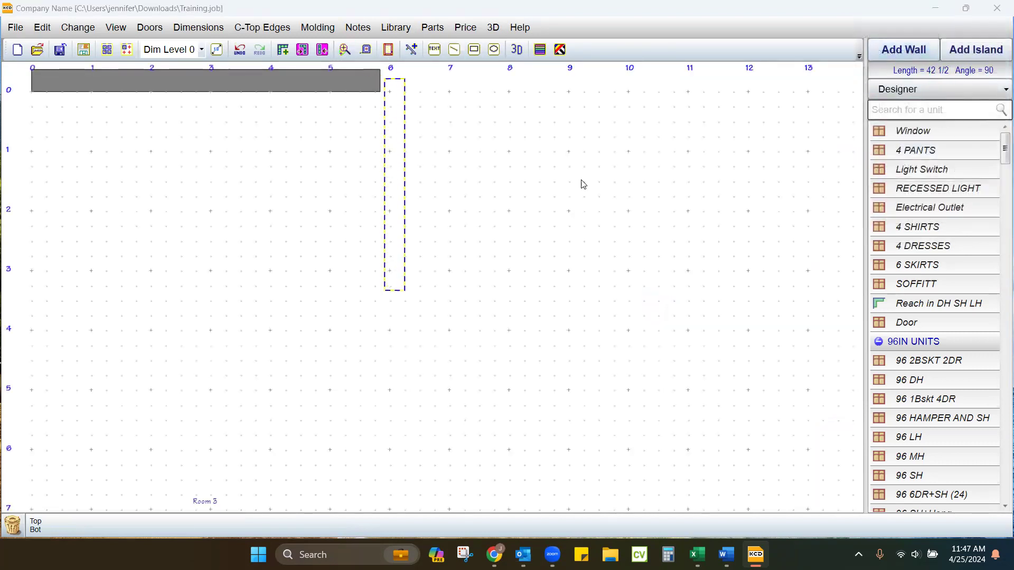
text(48)
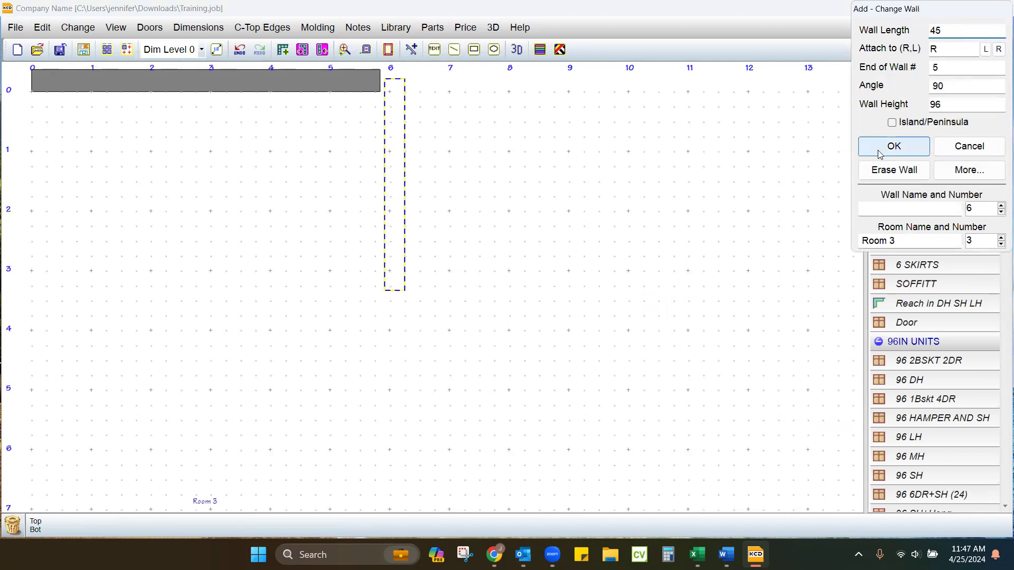
click(887, 149)
Add a 46 1/8 long return wall at a 180 degree angle from the end of the 45 wall
click(904, 49)
click(407, 314)
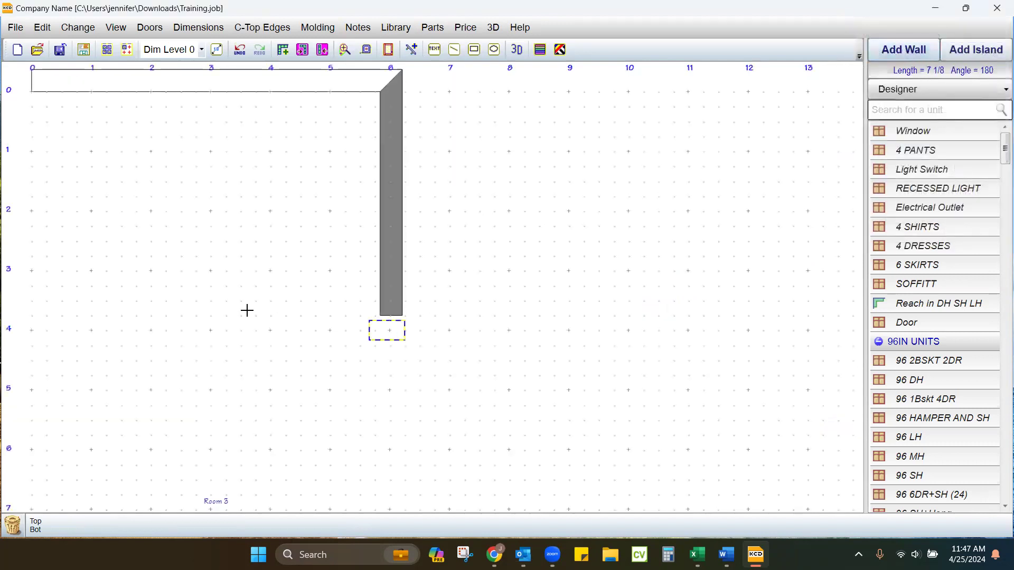
click(178, 311)
click(897, 146)
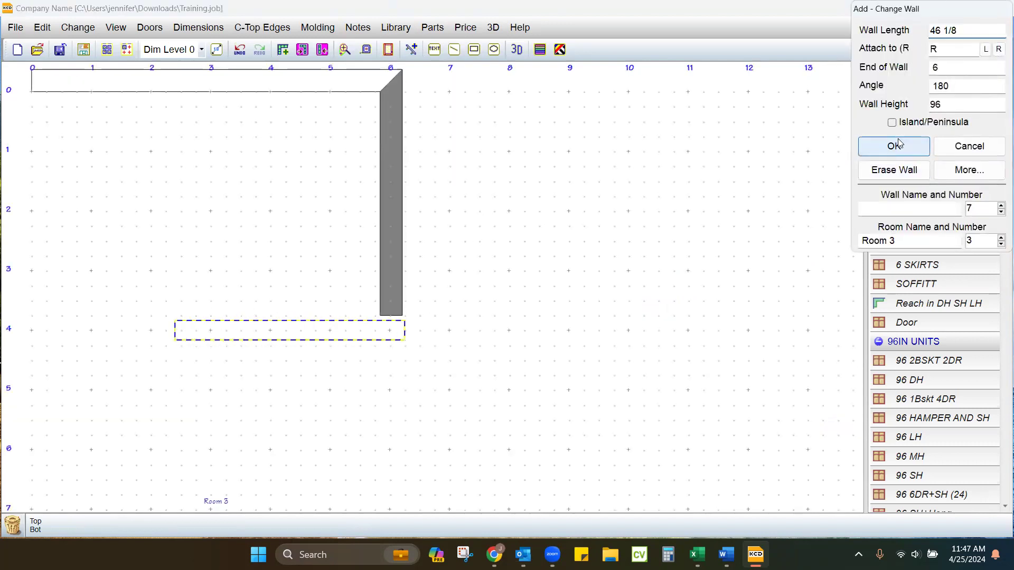
Add a perpendicular side wall running down from the left end of the 70 wall
click(904, 50)
click(31, 77)
click(35, 341)
click(897, 149)
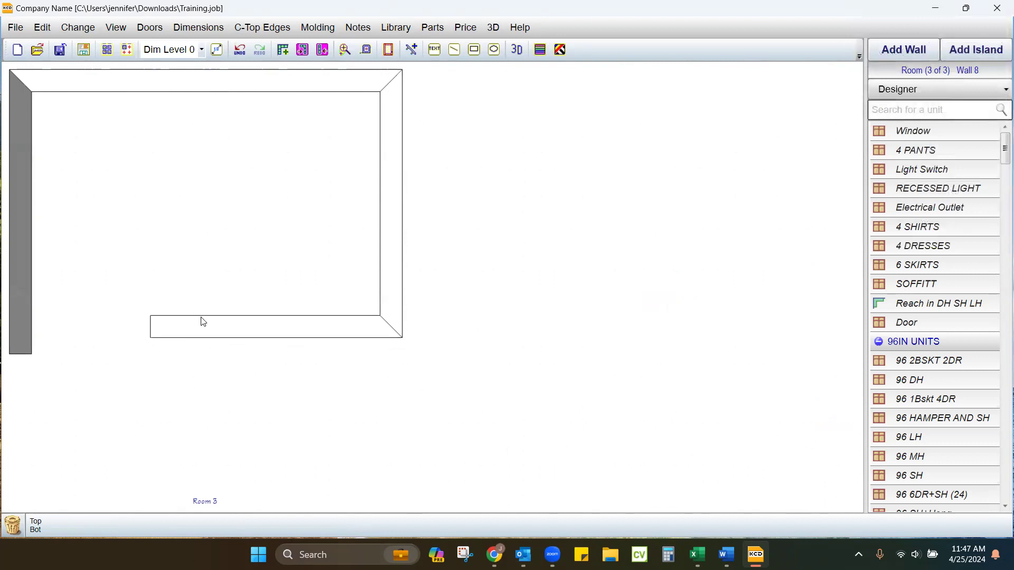
Place a 96 6DR+SH (24) unit on the 70 wall, 25 1/2 wide at location 0, measured L to L
scroll(981, 463, down, 1)
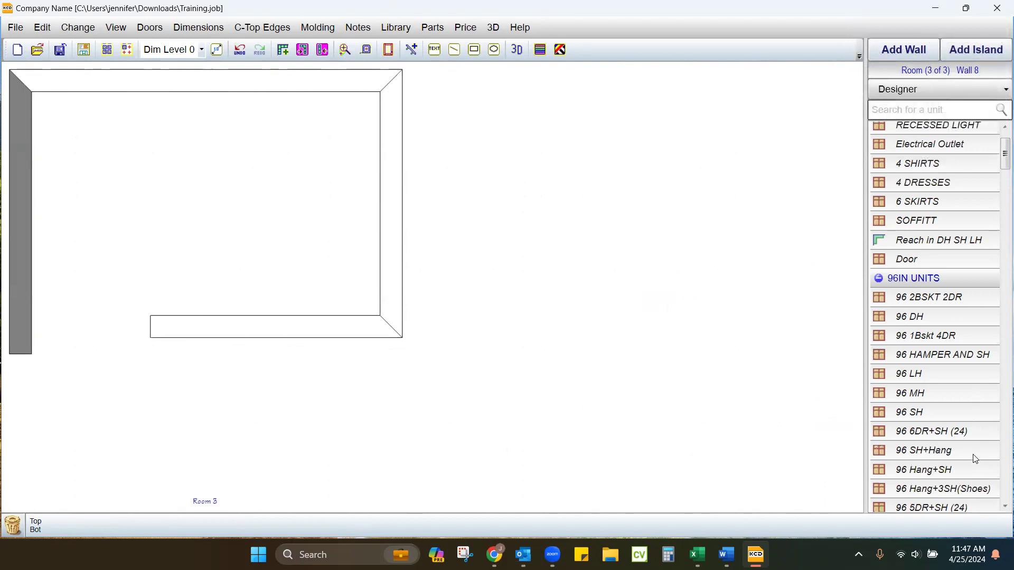
click(929, 430)
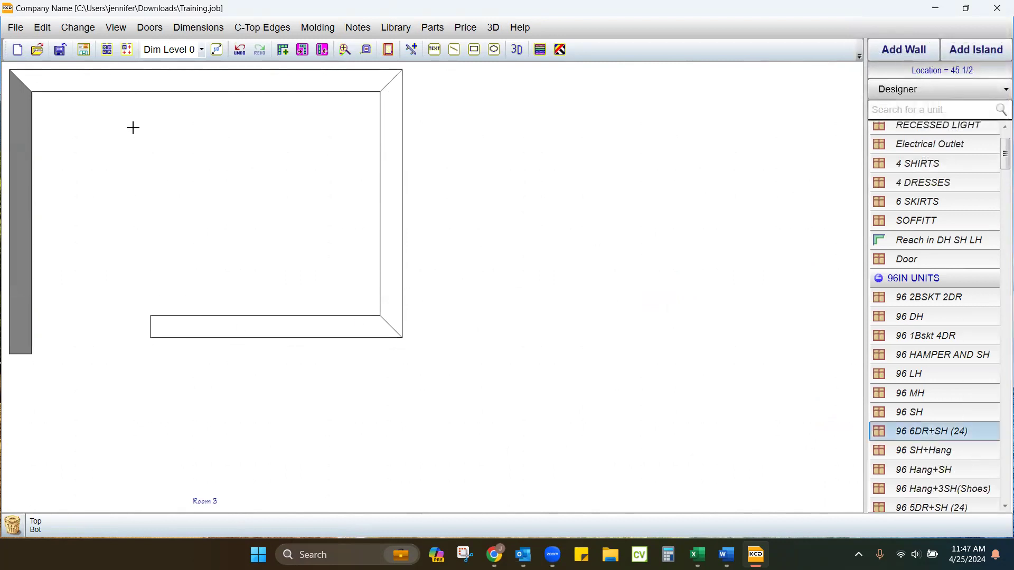
click(179, 136)
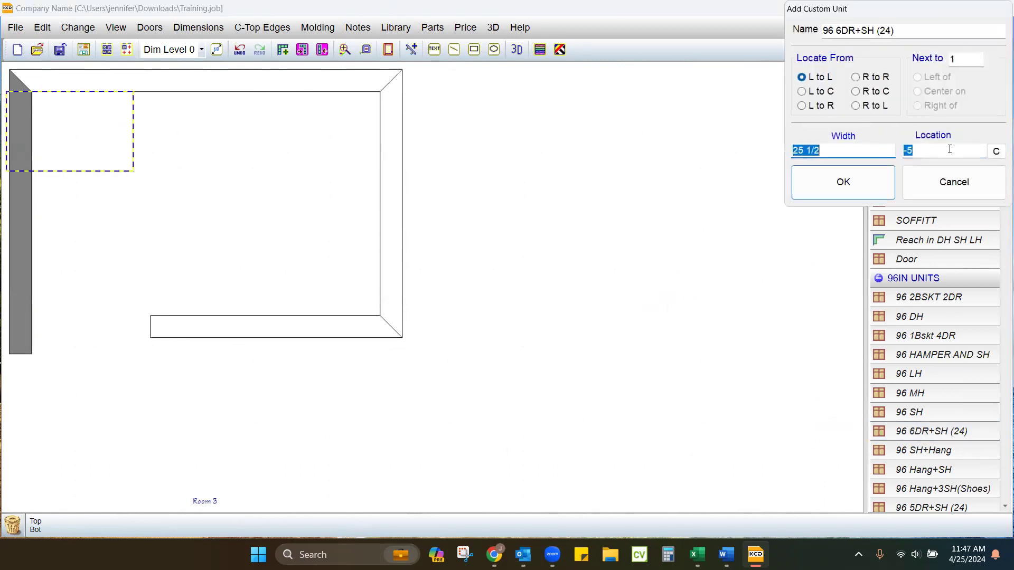
text(0)
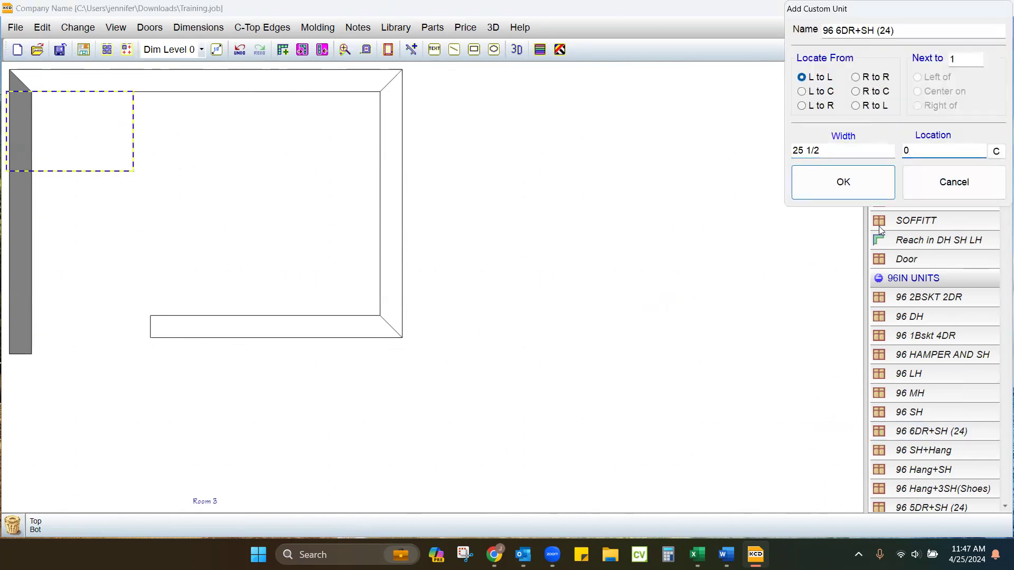
click(853, 195)
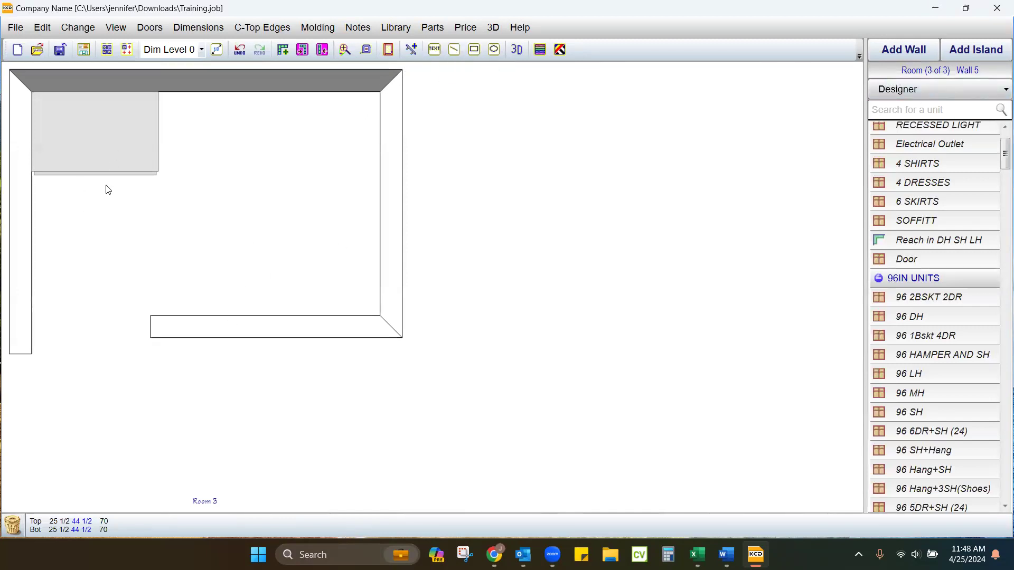
Show level 2 dimensions and add a vertical 16 dimension line in front of the drawer unit on the 70 wall
click(199, 51)
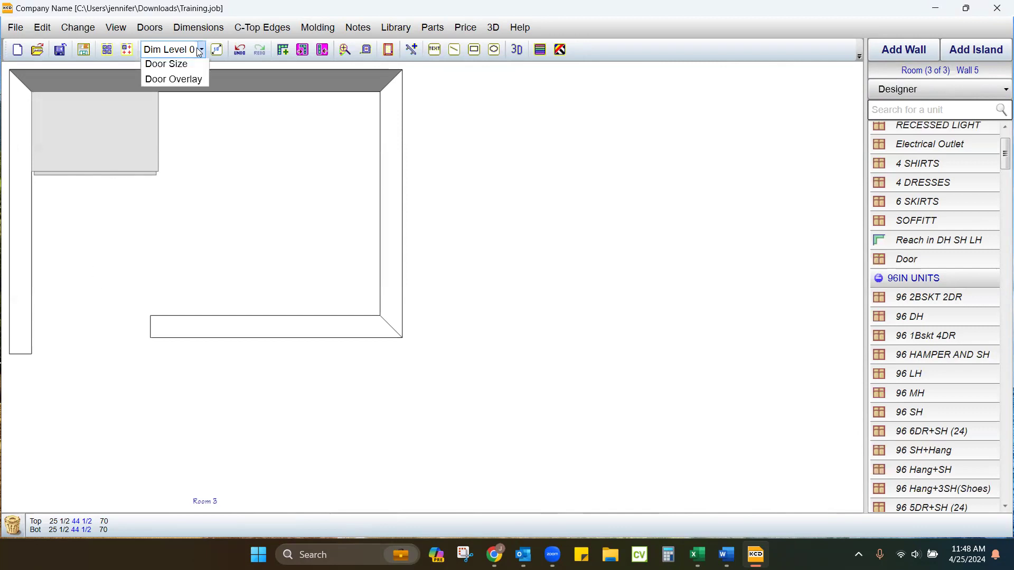
click(185, 98)
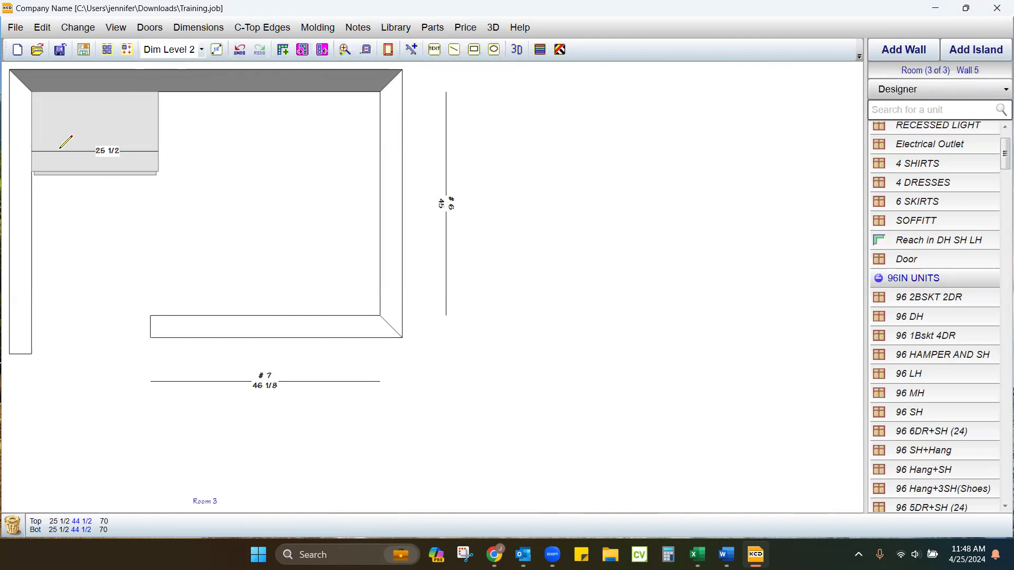
drag(53, 177, 53, 274)
text(16)
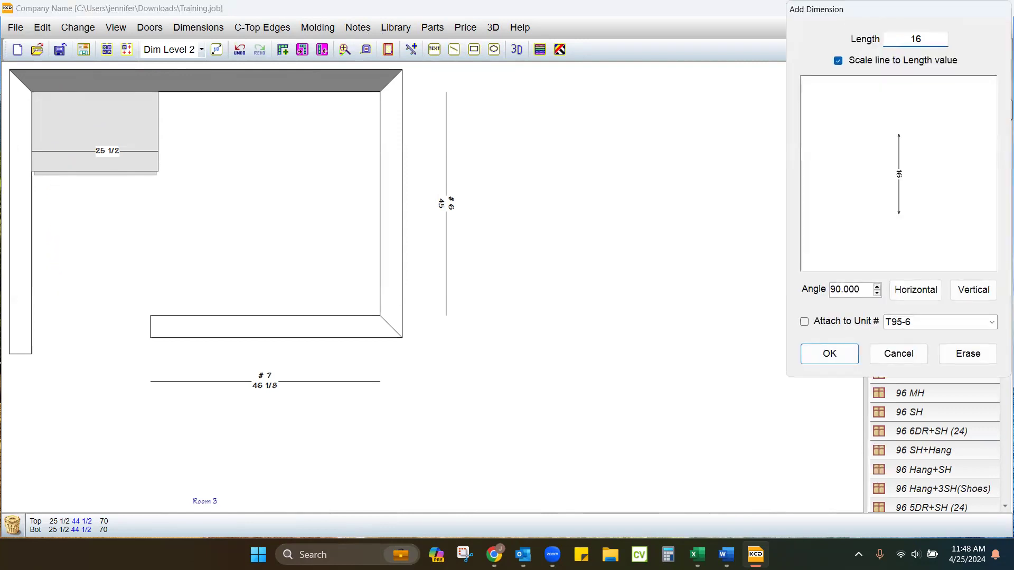
click(916, 290)
click(972, 290)
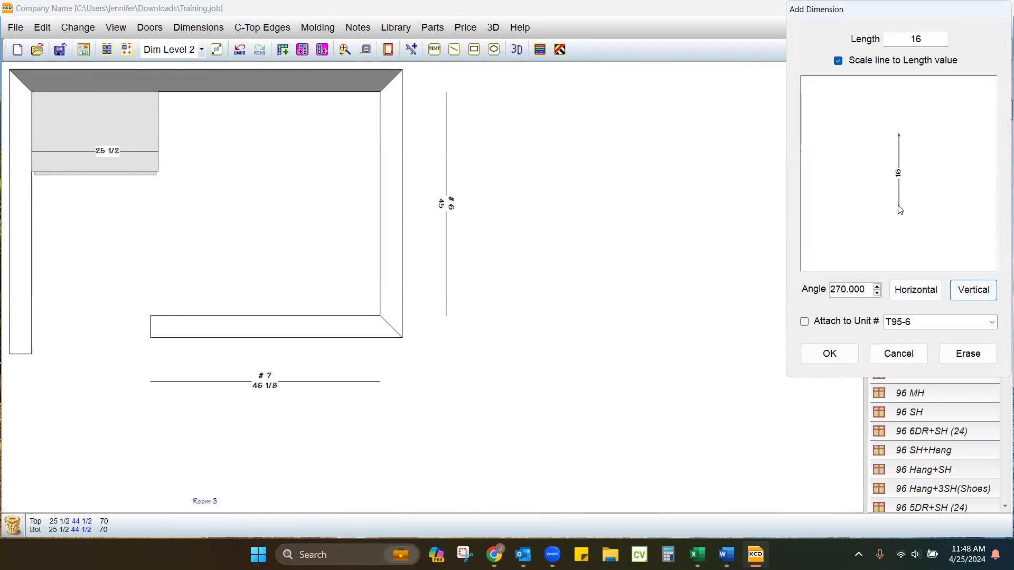
click(830, 354)
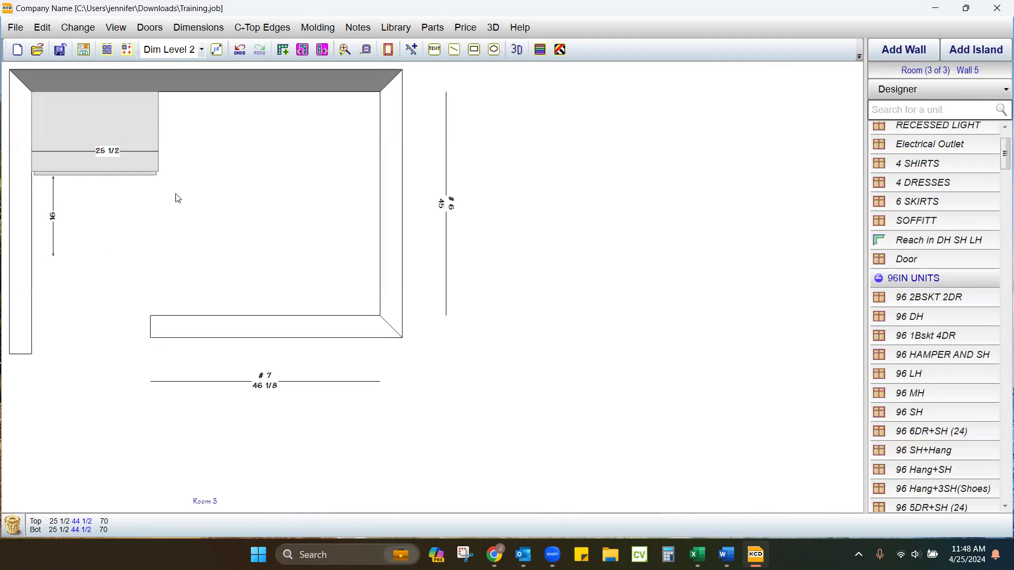
Draw a small circle below the vertical 16 dimension to represent a person standing in front of the drawers
click(495, 50)
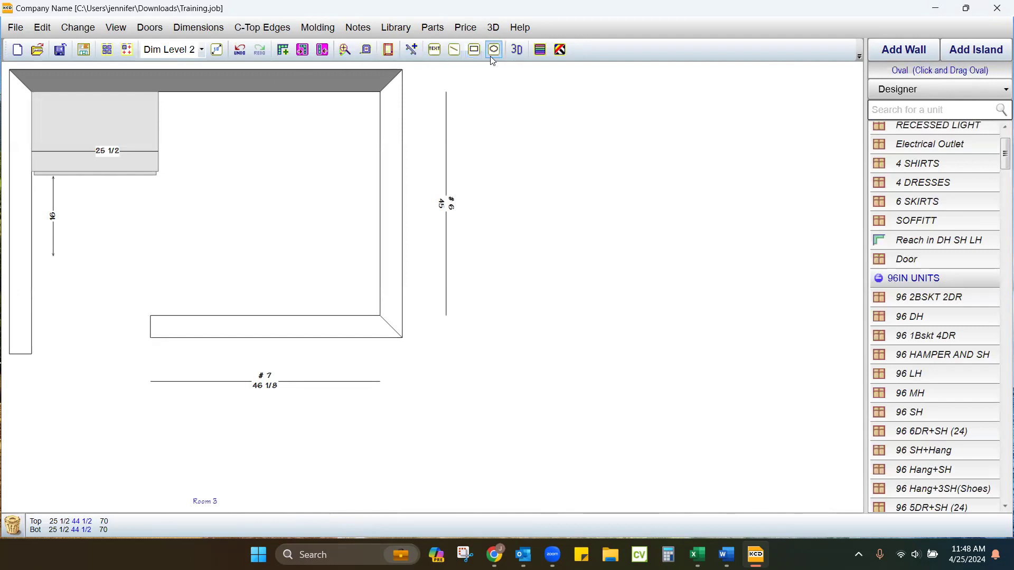
mouse_move(80, 273)
mouse_down()
mouse_move(109, 290)
mouse_move(84, 299)
mouse_up()
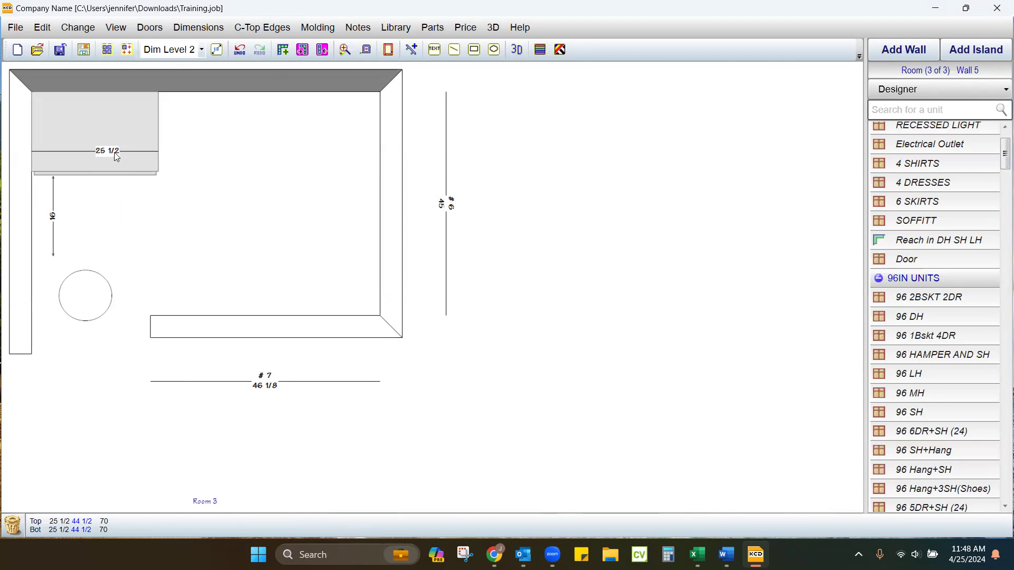
Move the drawer unit to the lower end of the 45 wall, and bring the circle and 16 dimension in front of it
drag(102, 156, 350, 258)
drag(95, 292, 167, 252)
drag(53, 217, 233, 247)
Make the 16 dimension horizontal, then fit it between the drawer unit's front and the circle
double_click(232, 247)
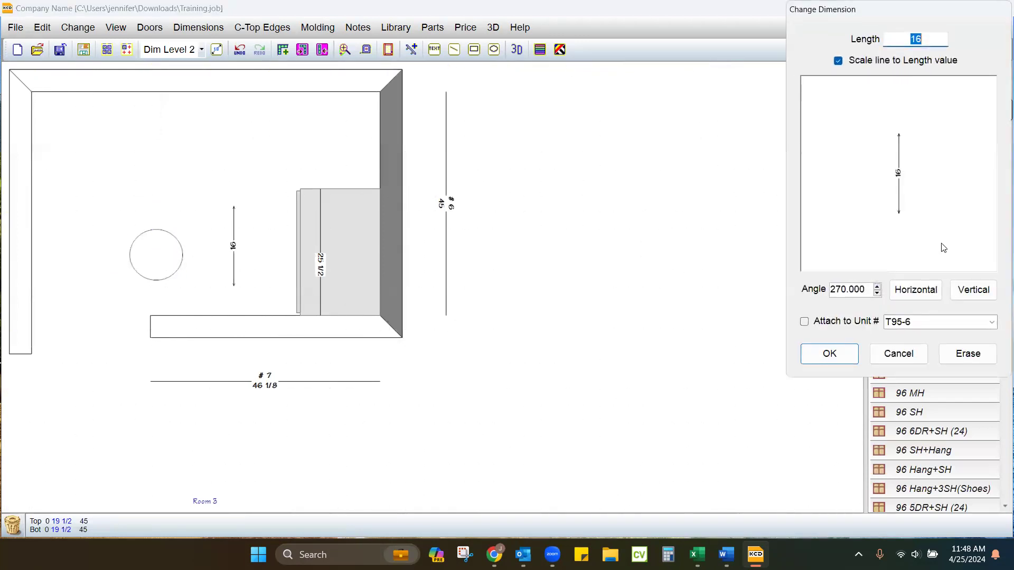
click(974, 289)
click(916, 290)
click(324, 258)
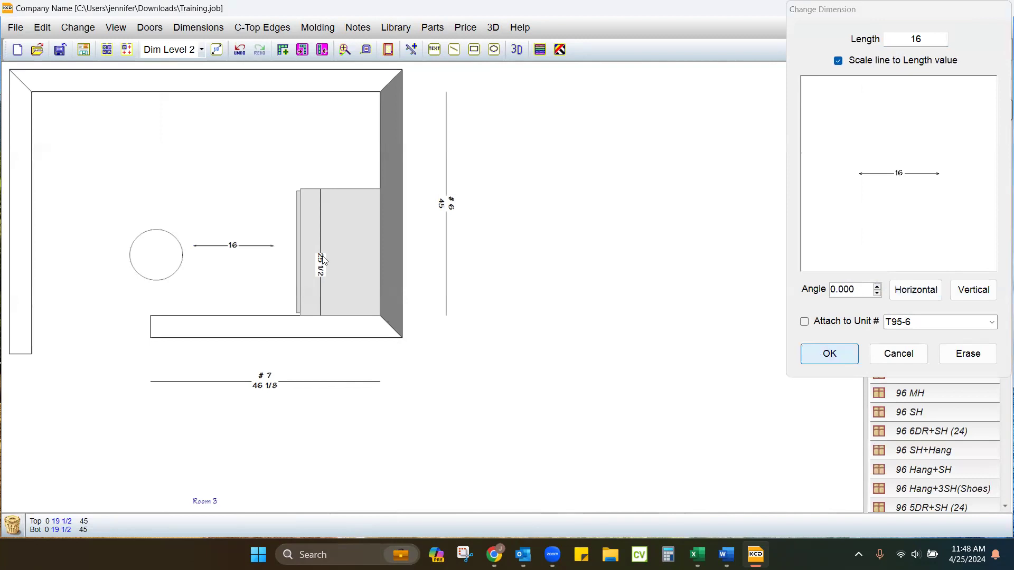
drag(233, 246, 255, 247)
drag(162, 258, 192, 261)
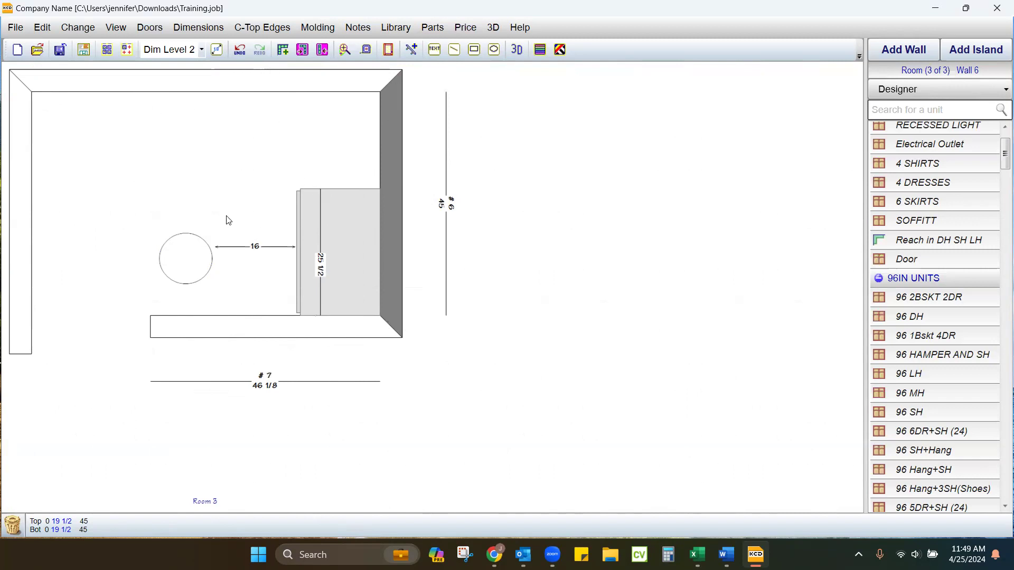
drag(182, 263, 182, 266)
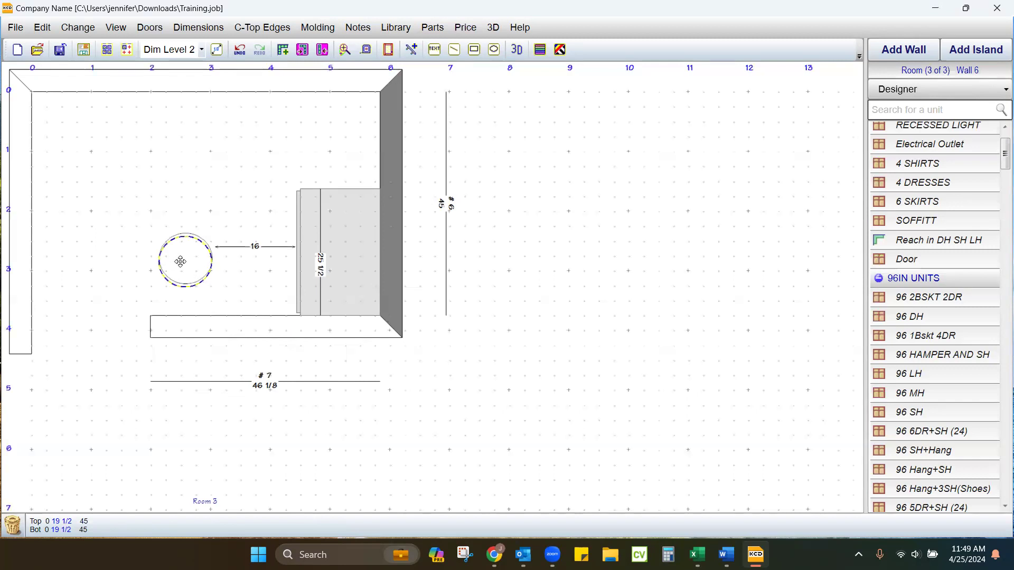
click(493, 51)
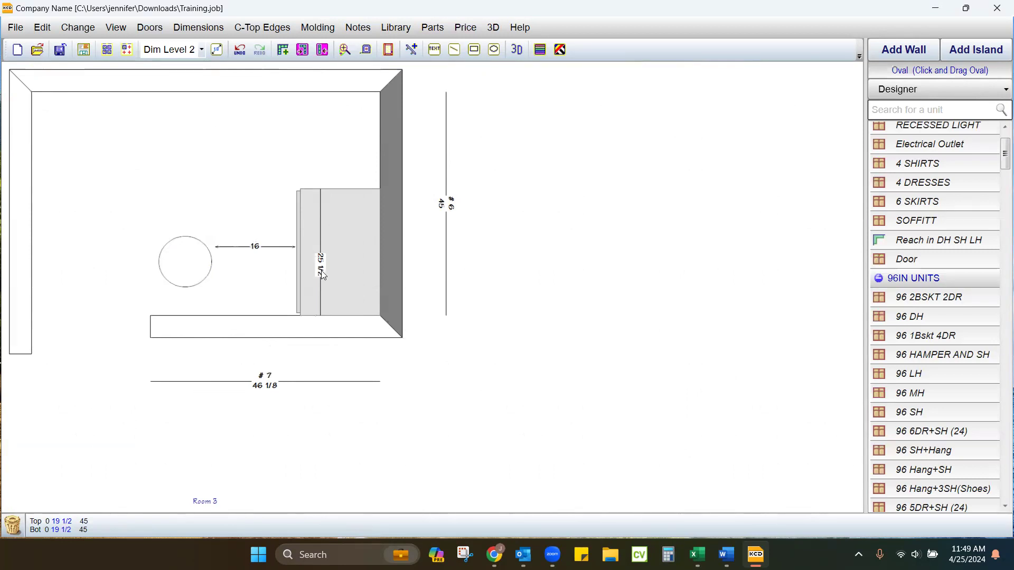
drag(322, 252, 208, 386)
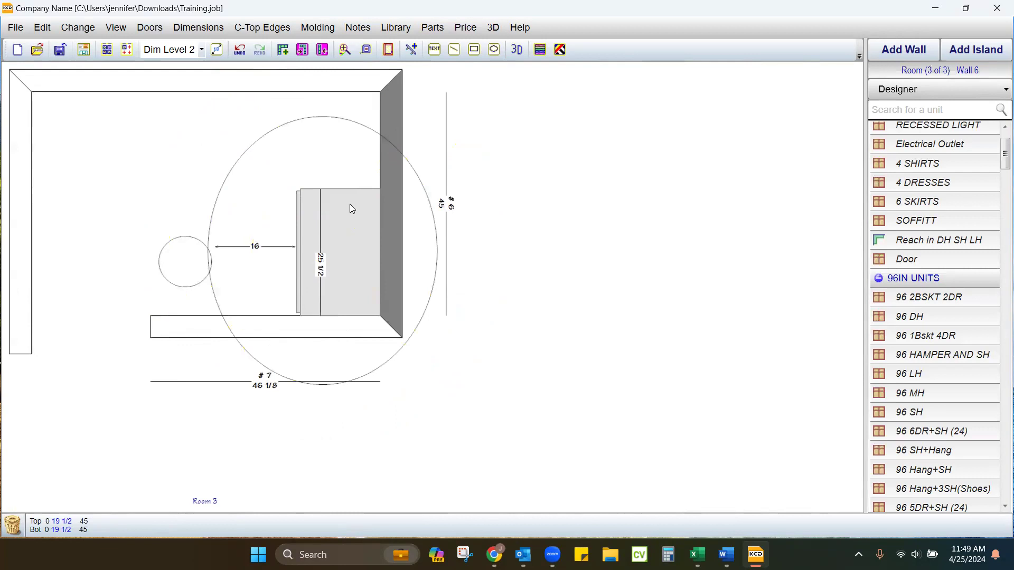
right_click(321, 250)
click(344, 325)
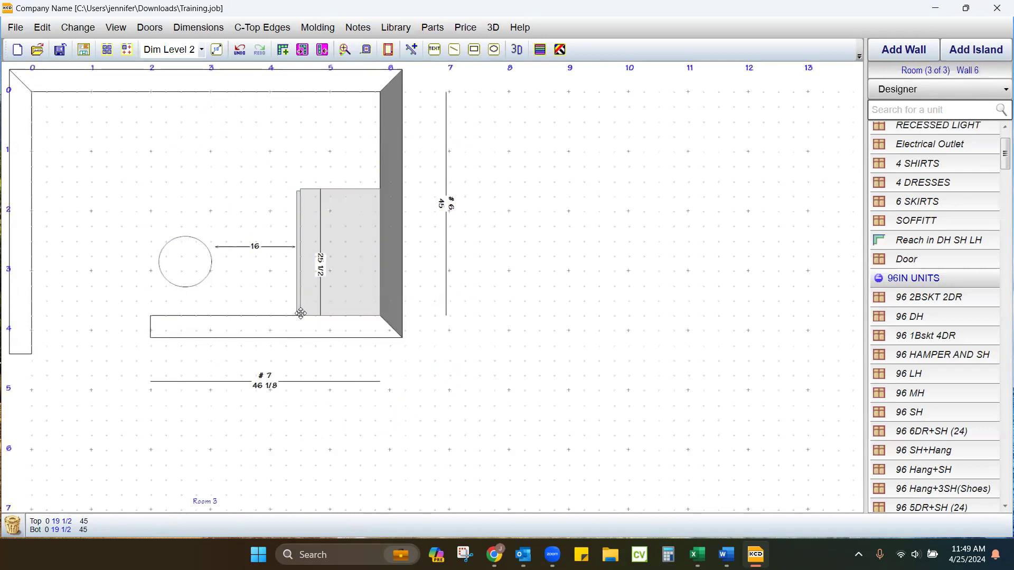
Replace the drawer unit on the 45 wall with a 24 wide 96 SH unit set against the 46 1/8 return wall
click(12, 526)
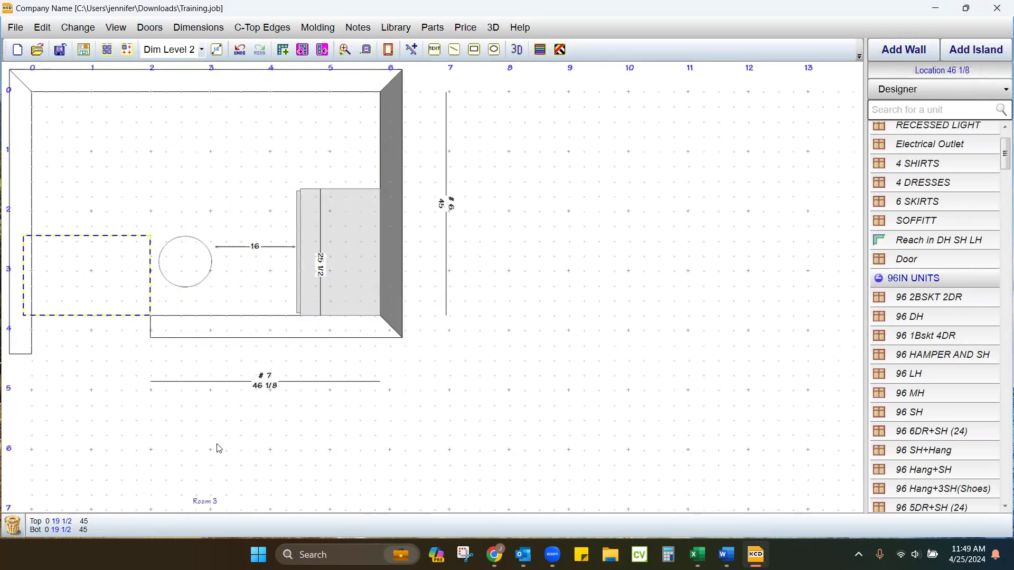
click(909, 412)
click(341, 138)
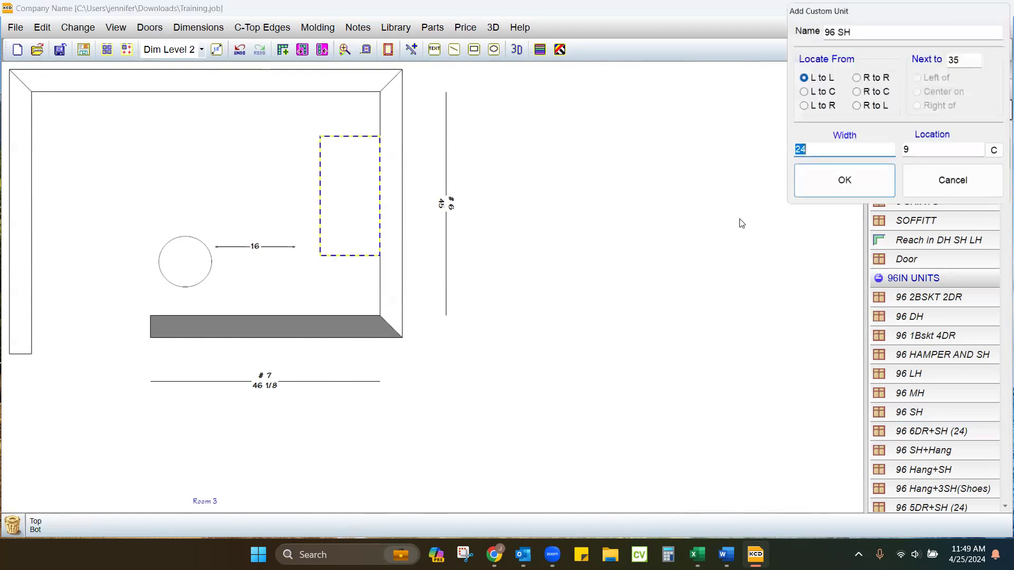
click(857, 171)
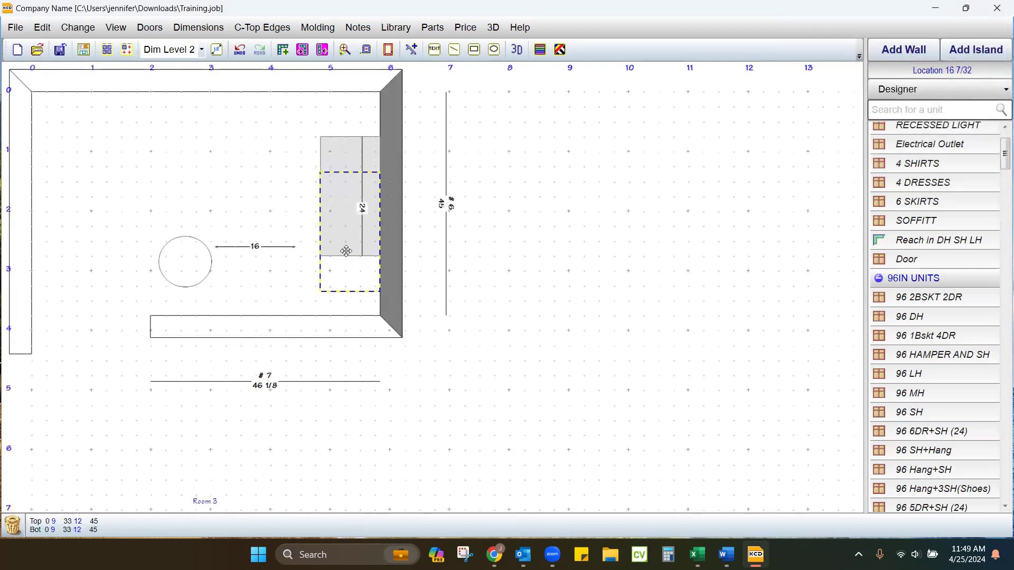
click(348, 260)
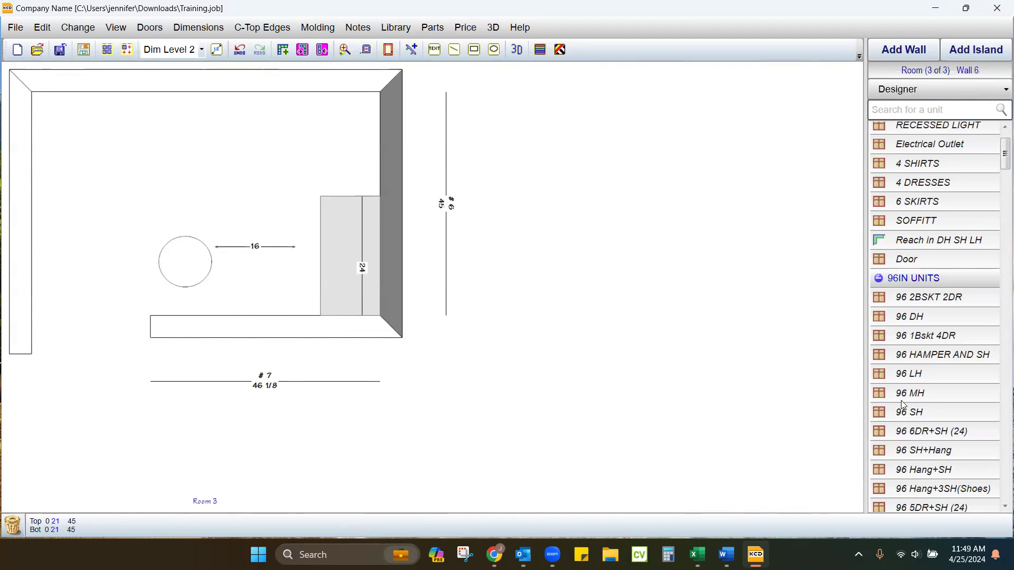
Place a 96 DH unit on the 70 wall, 29 1/2 wide at location 40 1/2, measured L to L
click(918, 316)
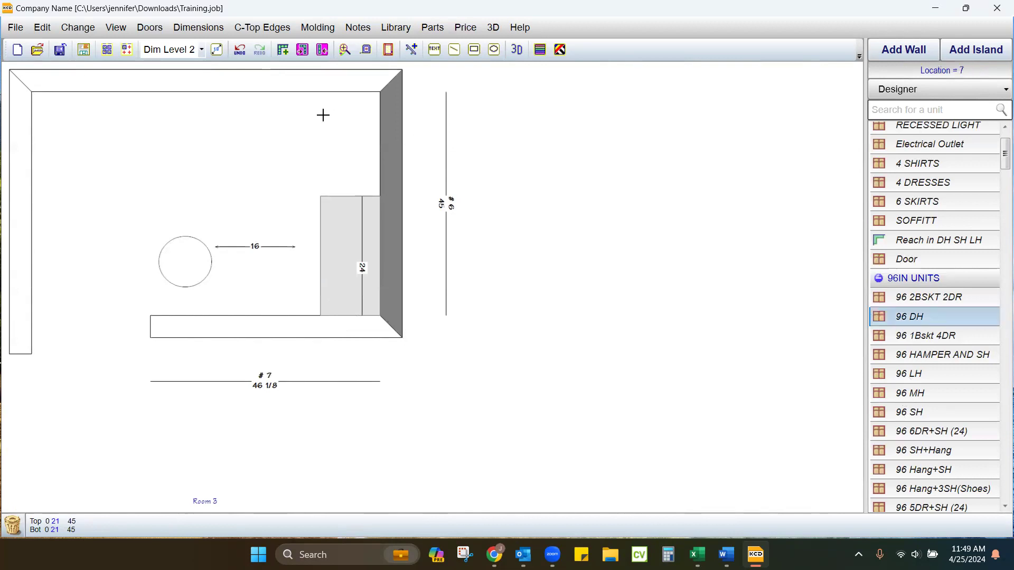
click(259, 138)
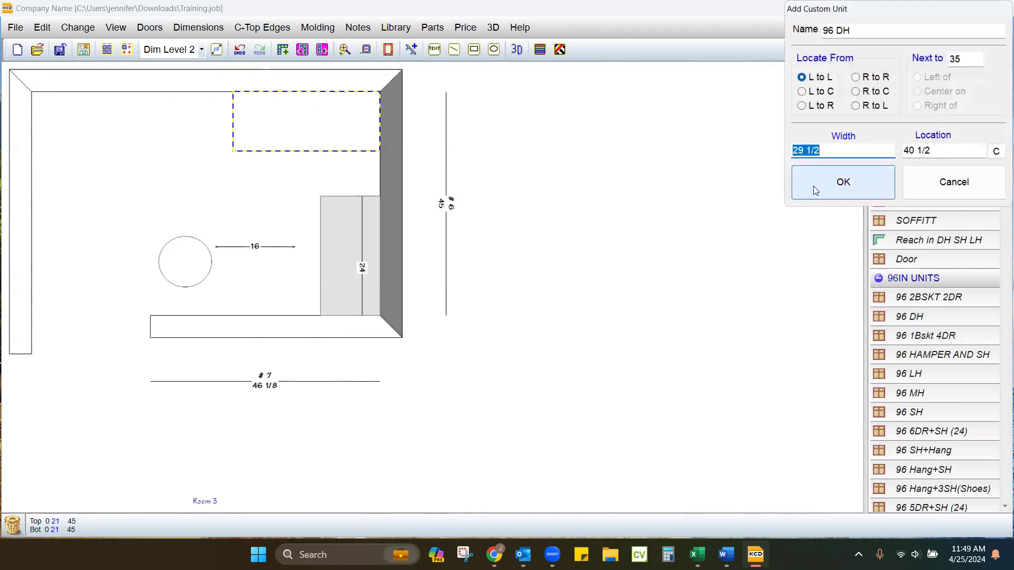
click(842, 181)
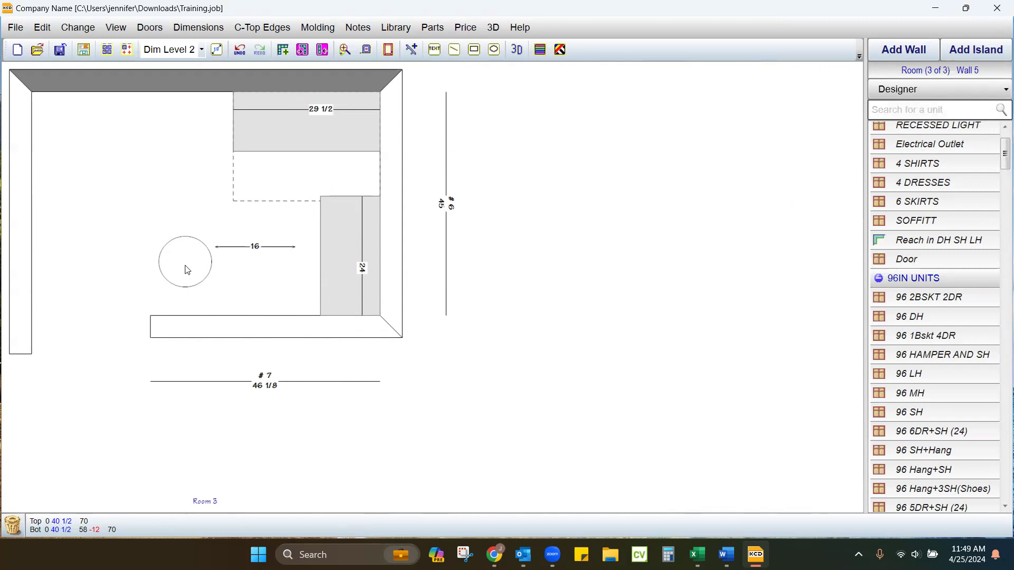
Delete the 16 dimension and move the circle over the corner where the hanging clearance meets the shelf unit
mouse_move(248, 246)
mouse_down()
mouse_move(28, 486)
mouse_move(10, 533)
mouse_up()
drag(180, 267, 327, 204)
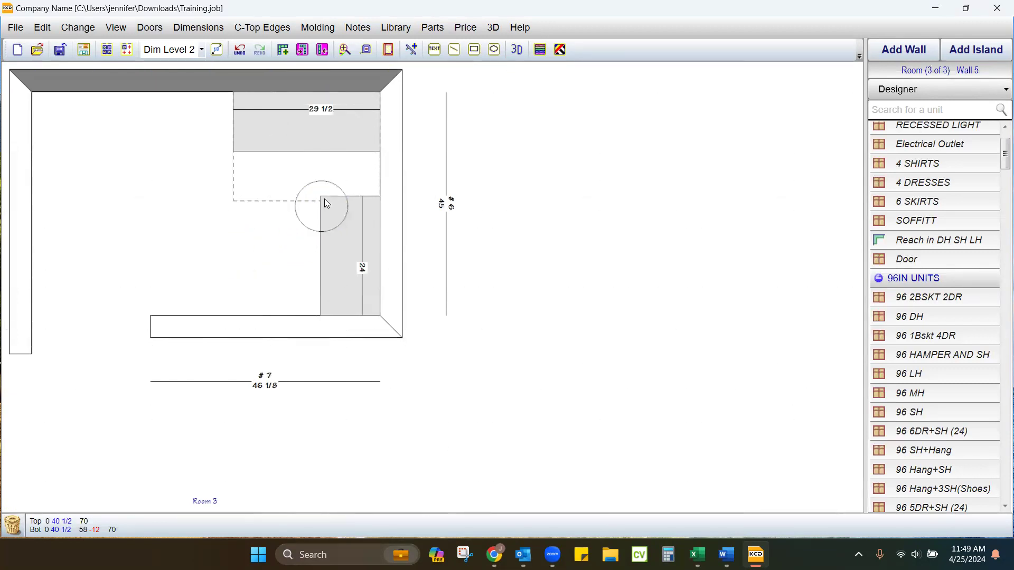
Draw an arrow note from the open floor area into the circle at the shelf unit's corner
click(358, 27)
click(364, 97)
drag(193, 258, 316, 210)
Add the text note "Clothing will extend into the side of the shelf unit" at the arrow's tail
click(434, 49)
click(138, 265)
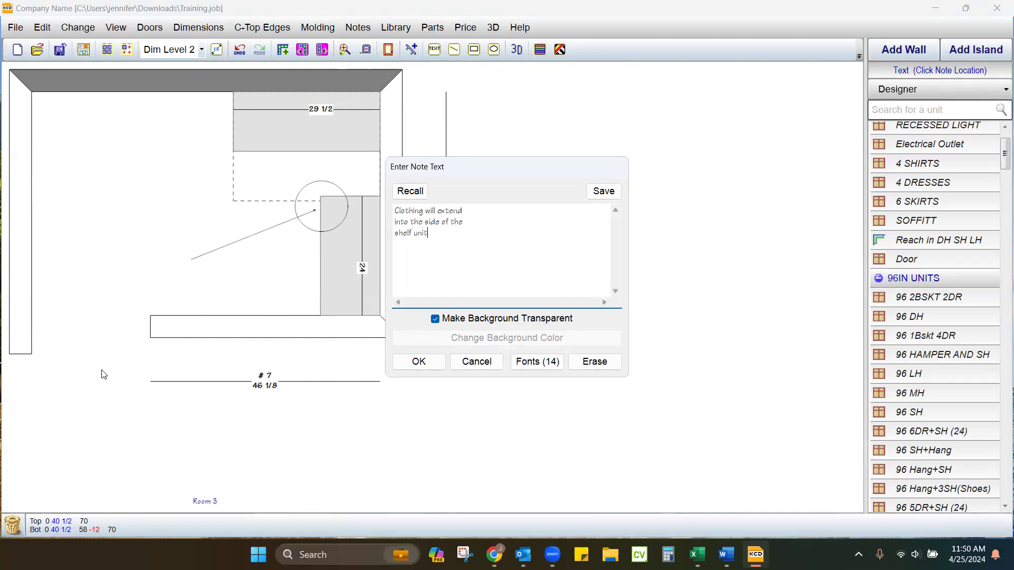
click(438, 366)
click(176, 284)
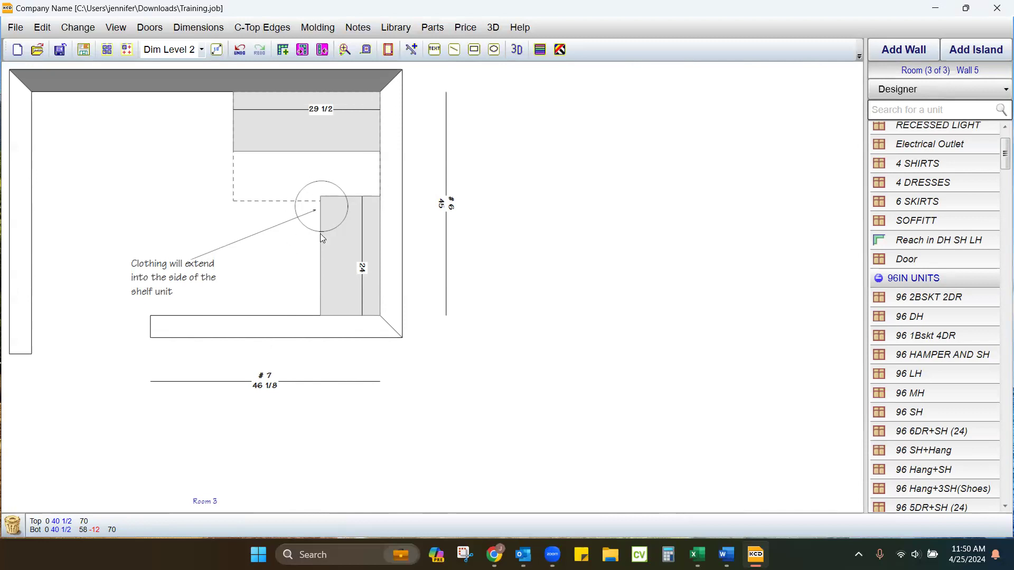
Draw a second arrow from the clothing note up toward the empty floor near the 70 wall
click(358, 27)
click(374, 95)
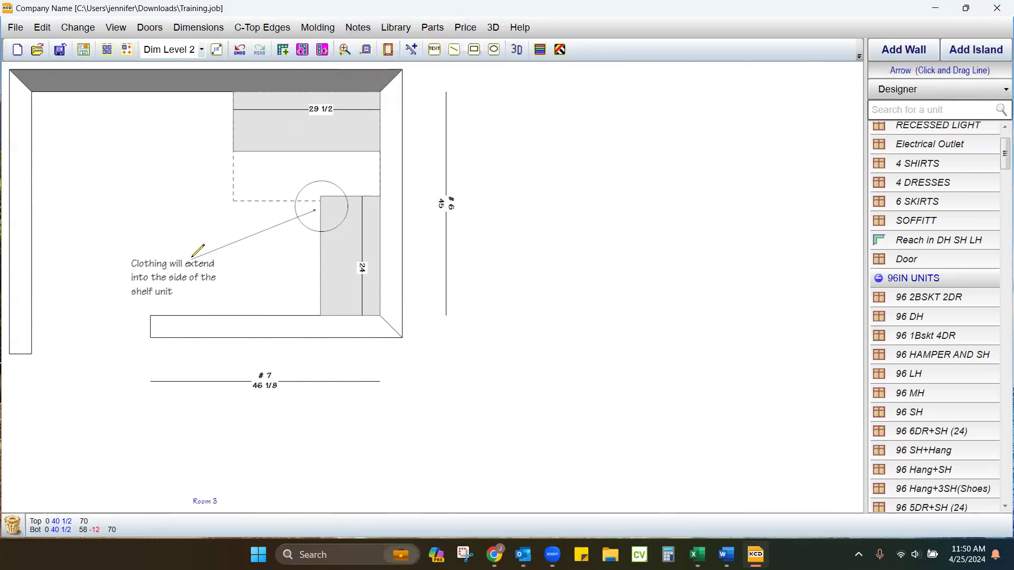
drag(193, 258, 161, 160)
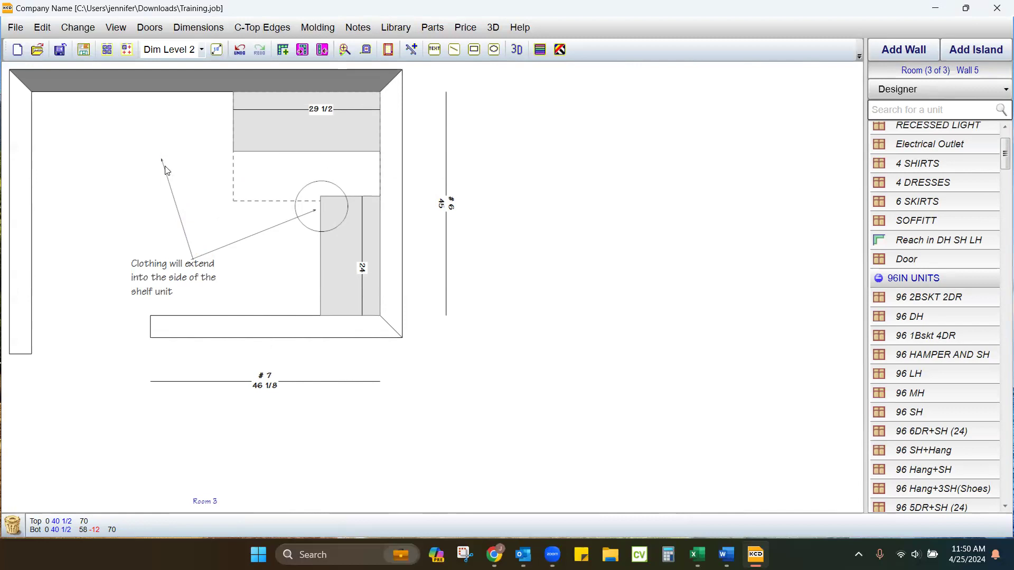
Create a text note reading "Don't do this" with a solid yellow background
click(349, 30)
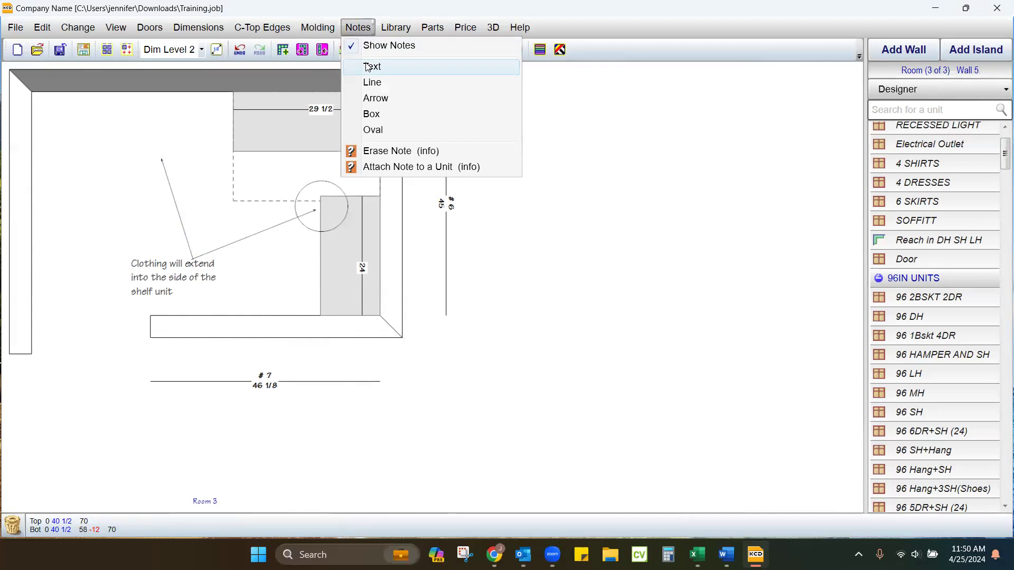
click(368, 67)
click(581, 211)
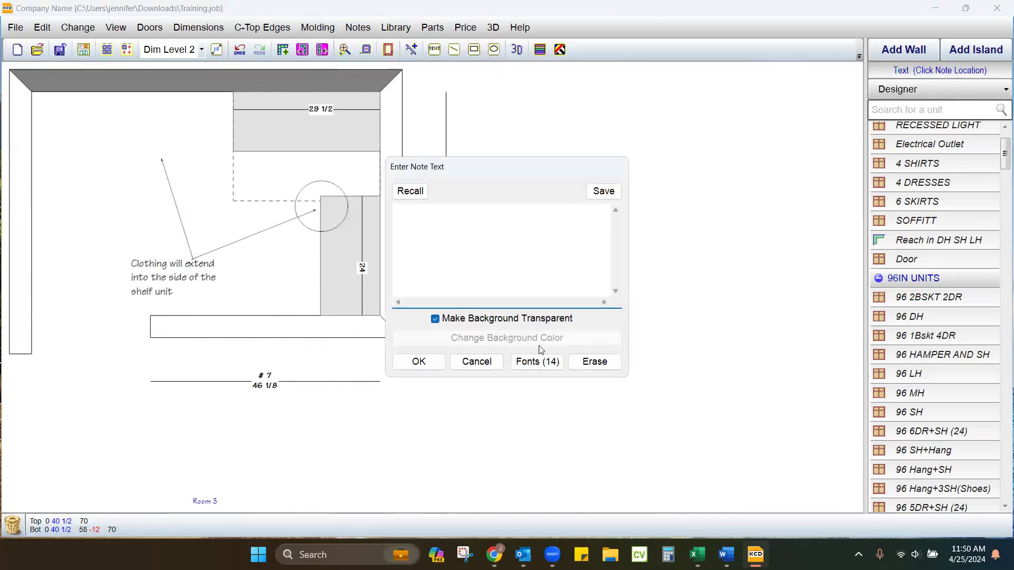
click(435, 319)
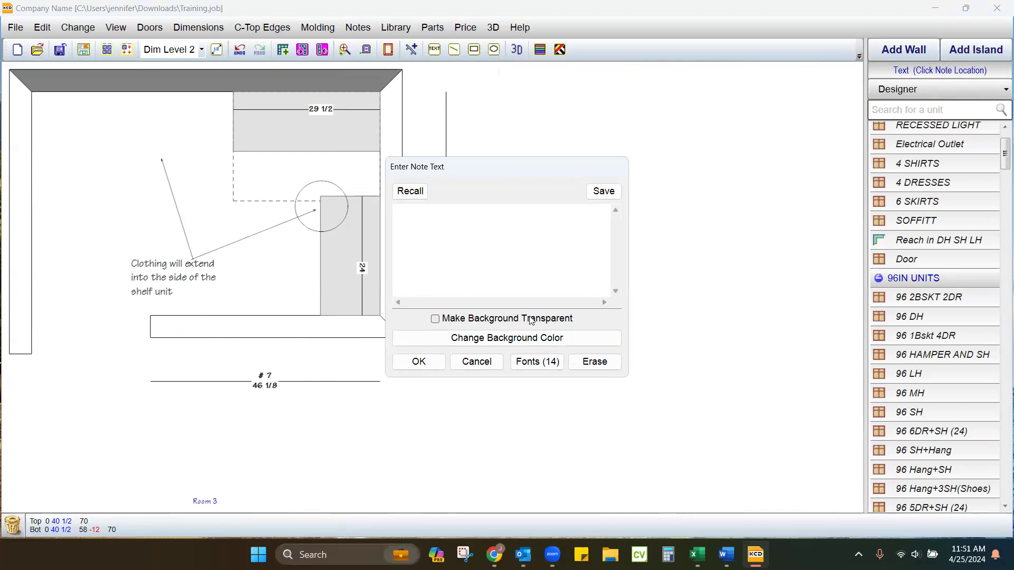
click(487, 339)
click(461, 161)
click(467, 309)
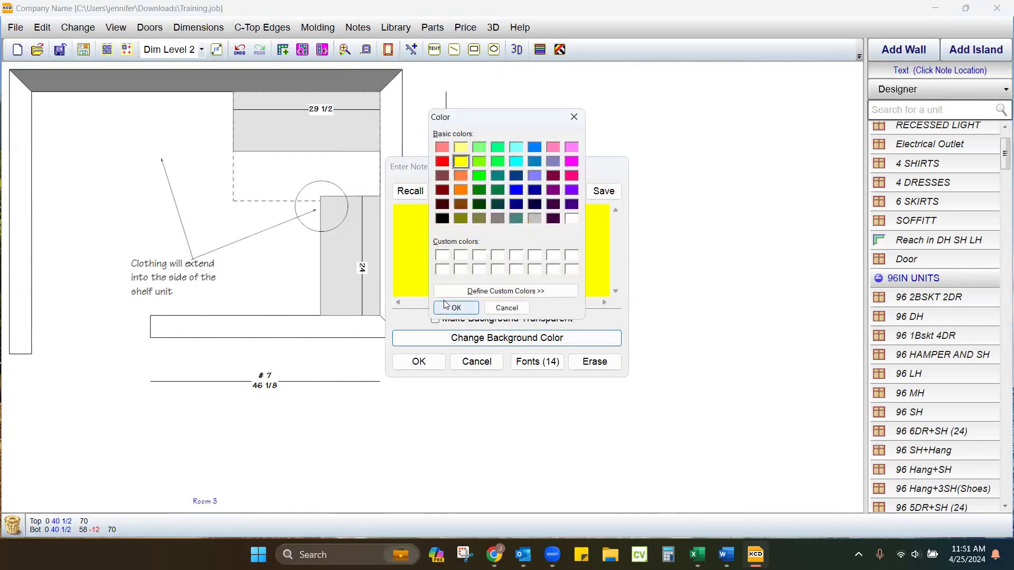
click(521, 312)
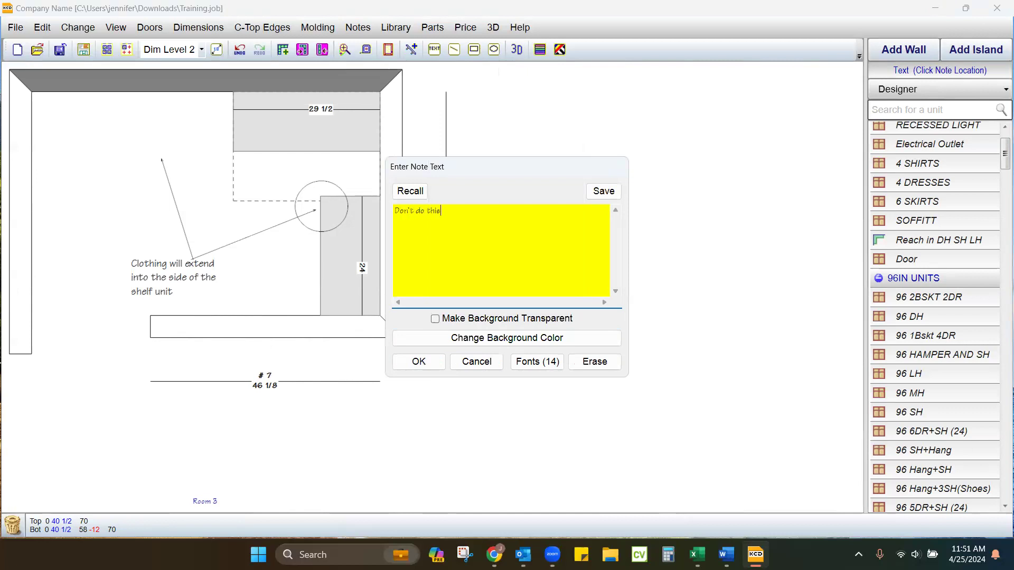
Format the note text in bold Times New Roman at size 72 and position the note below the room plan
click(526, 362)
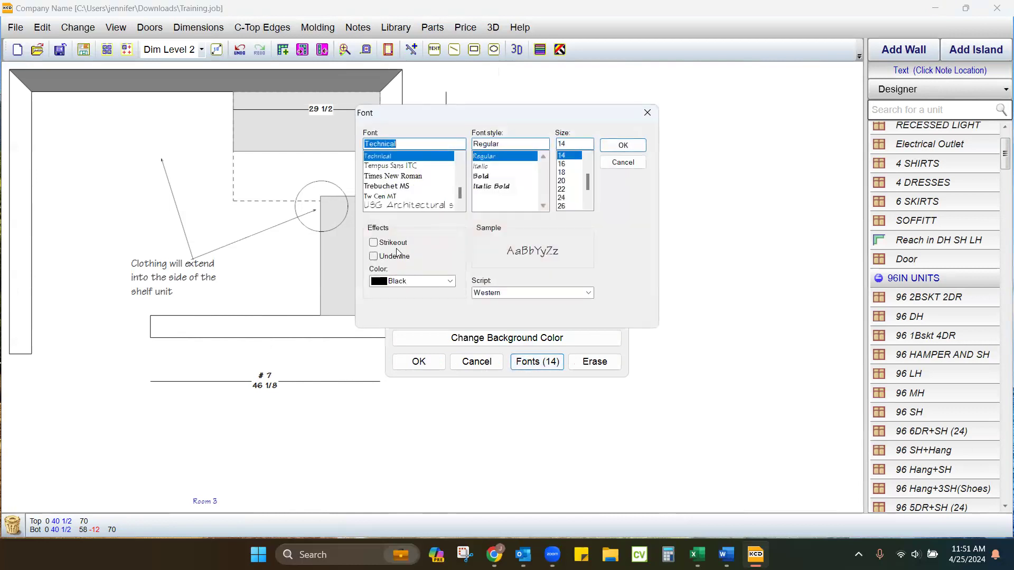
click(393, 176)
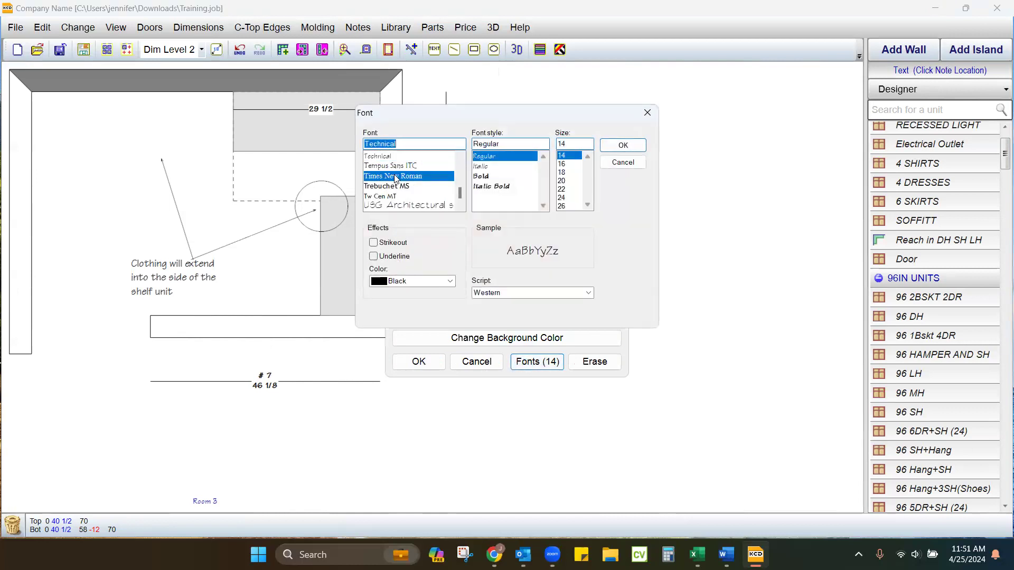
click(483, 176)
scroll(571, 200, down, 2)
click(566, 206)
click(623, 145)
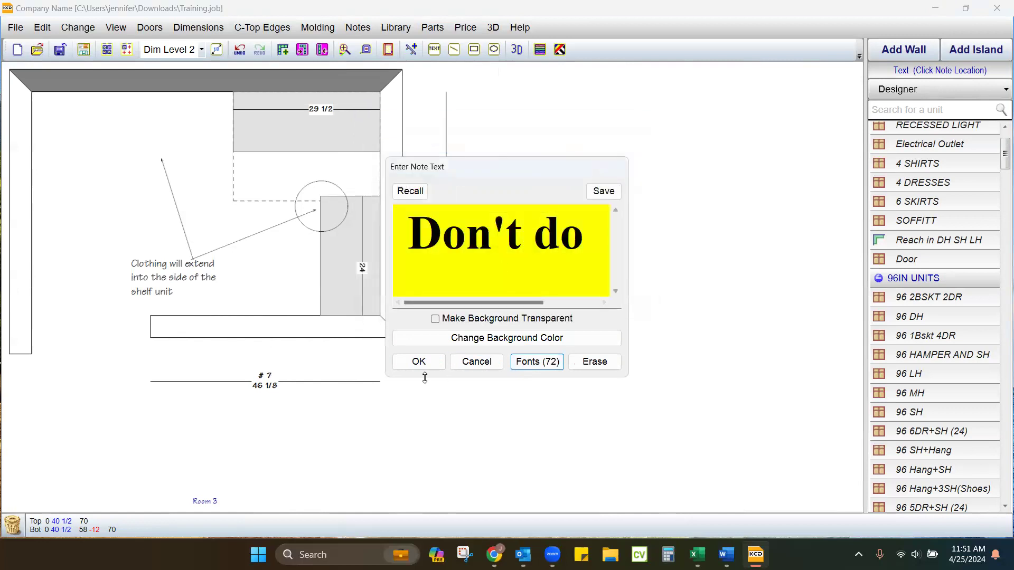
click(419, 361)
drag(687, 238, 304, 395)
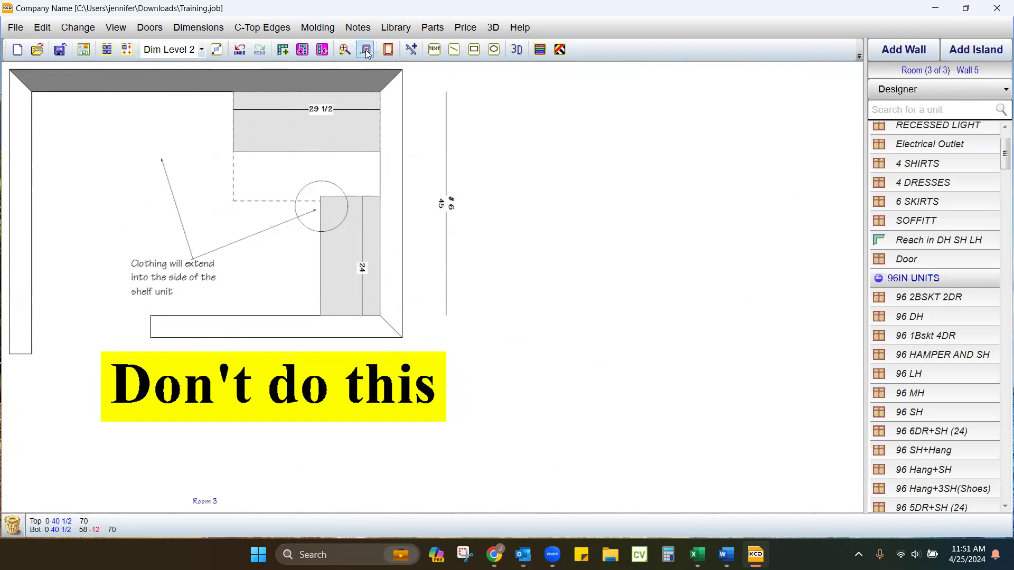
Hide all notes on the plan and show them again
click(357, 27)
click(360, 40)
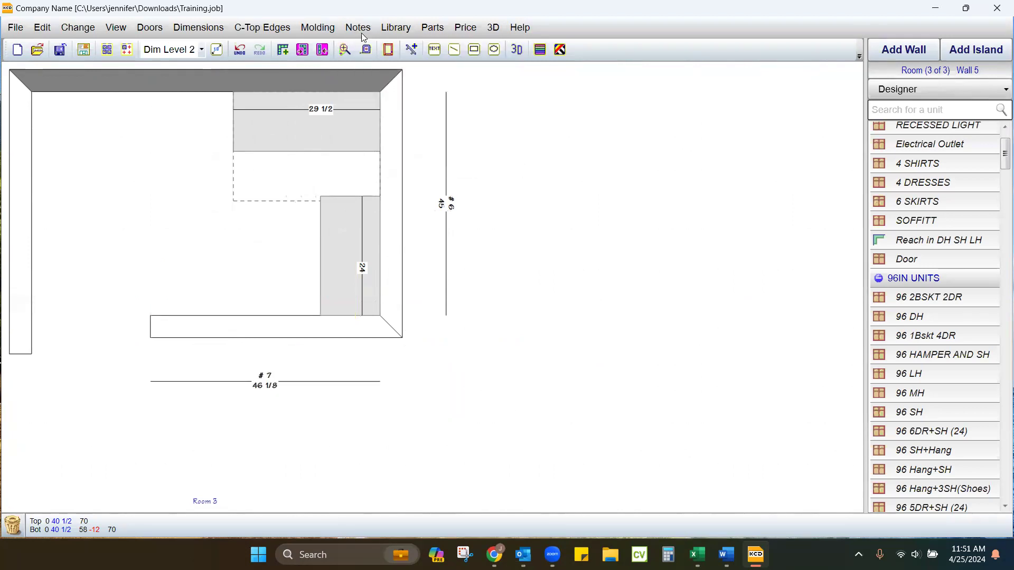
click(360, 28)
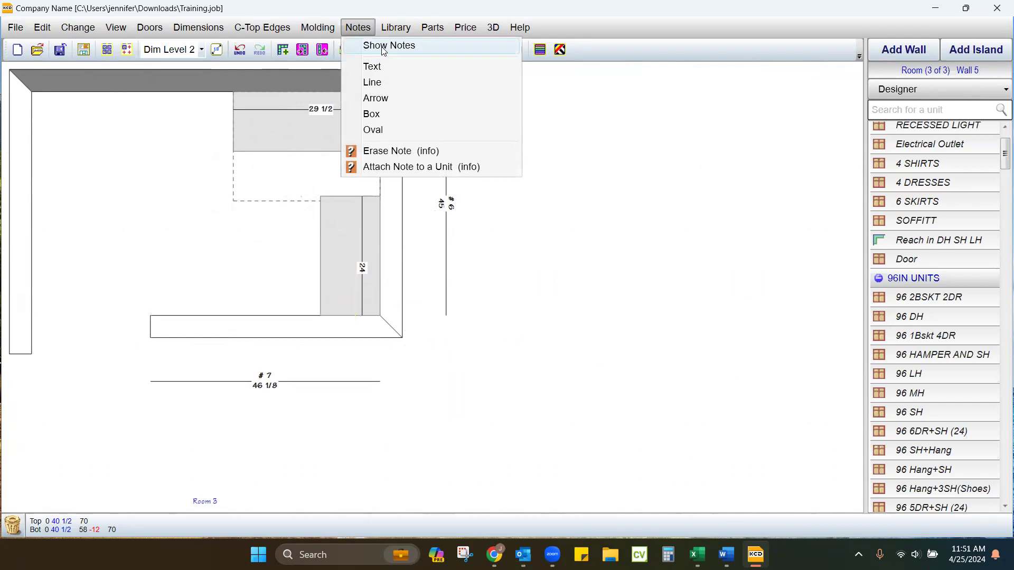
click(385, 46)
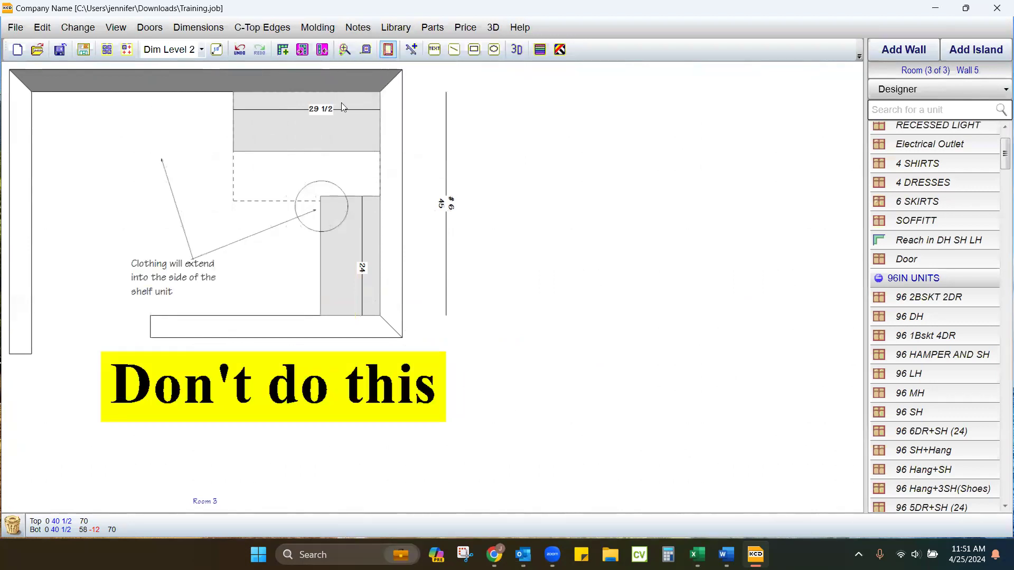
Delete the yellow "Don't do this" note below the plan
click(274, 401)
key(Delete)
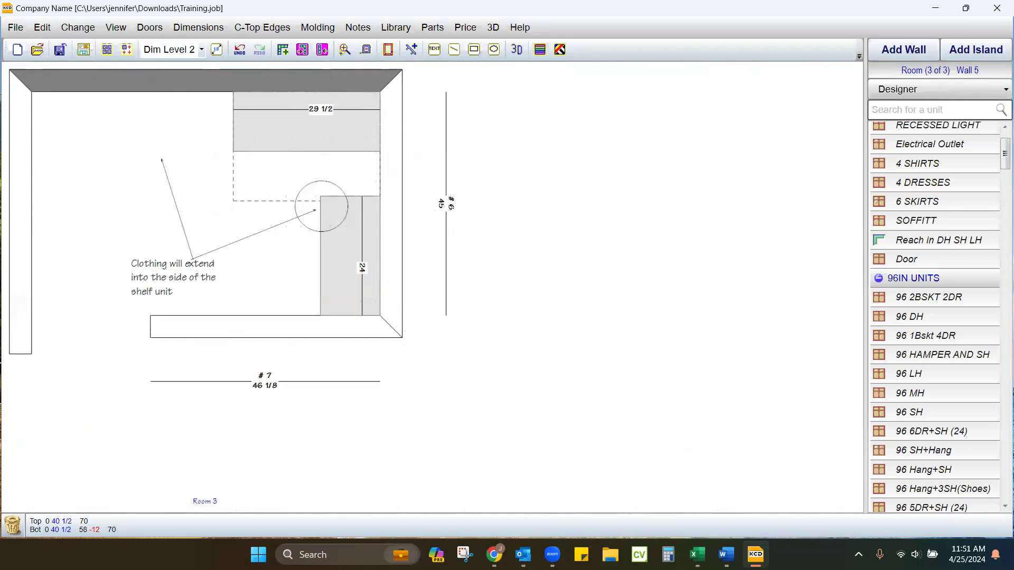